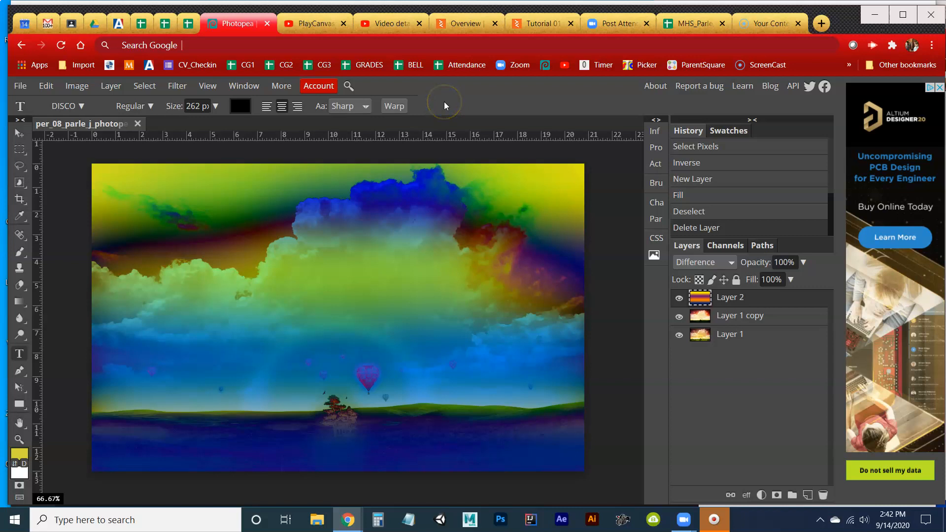
# Set the Type tool's text size to 27 px
pyautogui.click(216, 106)
pyautogui.moveTo(203, 127); pyautogui.dragTo(196, 128)
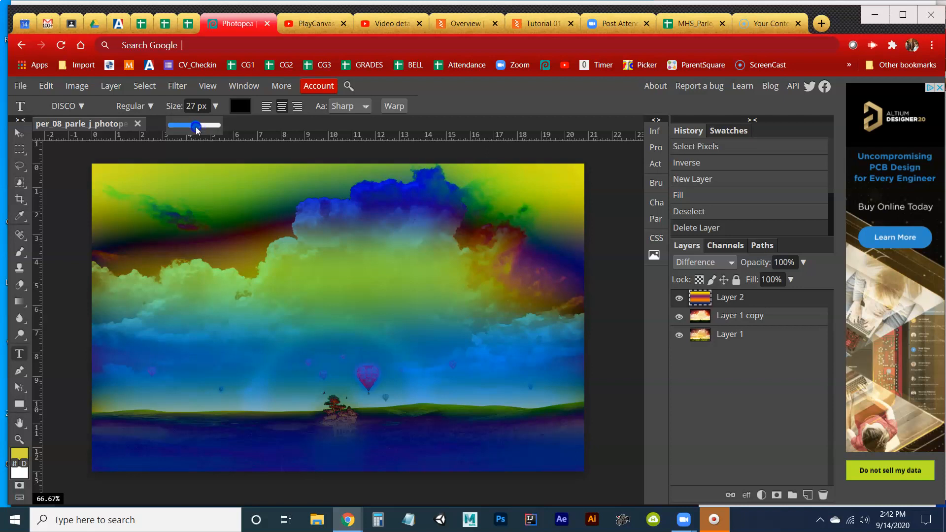
pyautogui.click(461, 102)
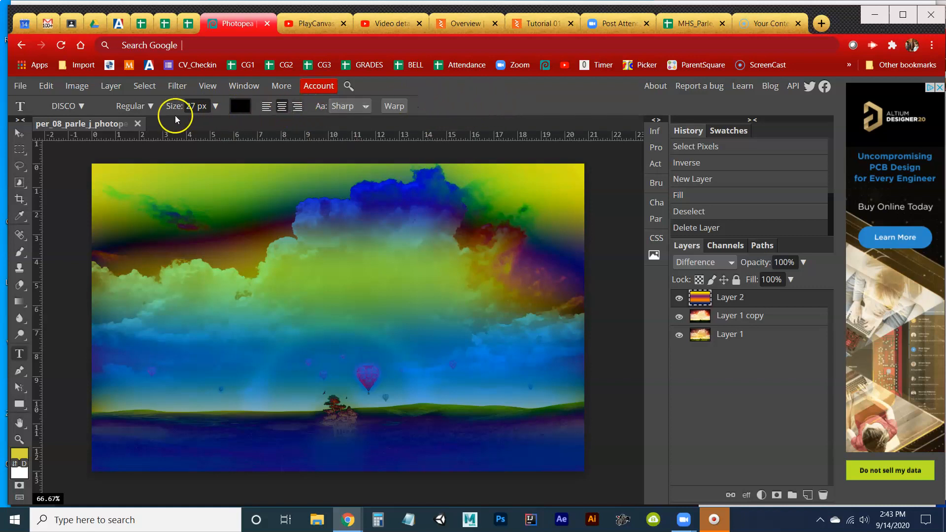
pyautogui.click(73, 107)
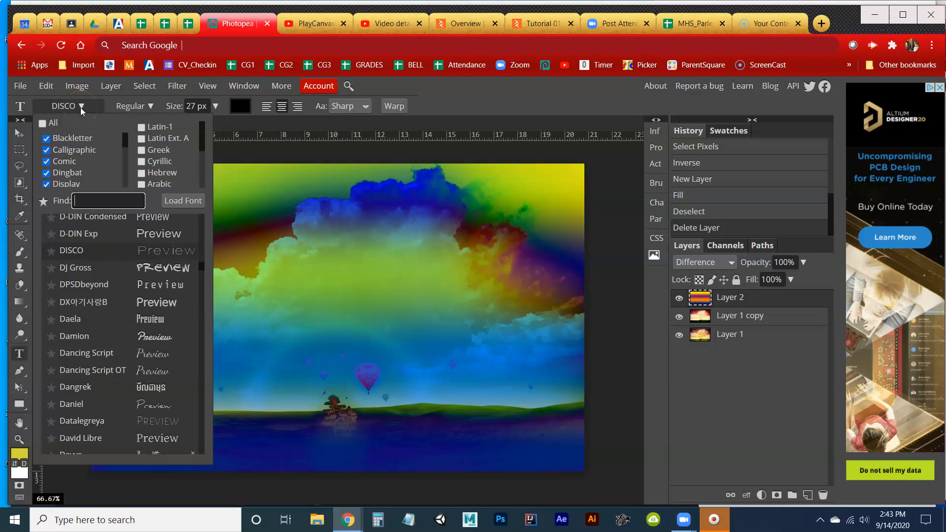
pyautogui.click(457, 102)
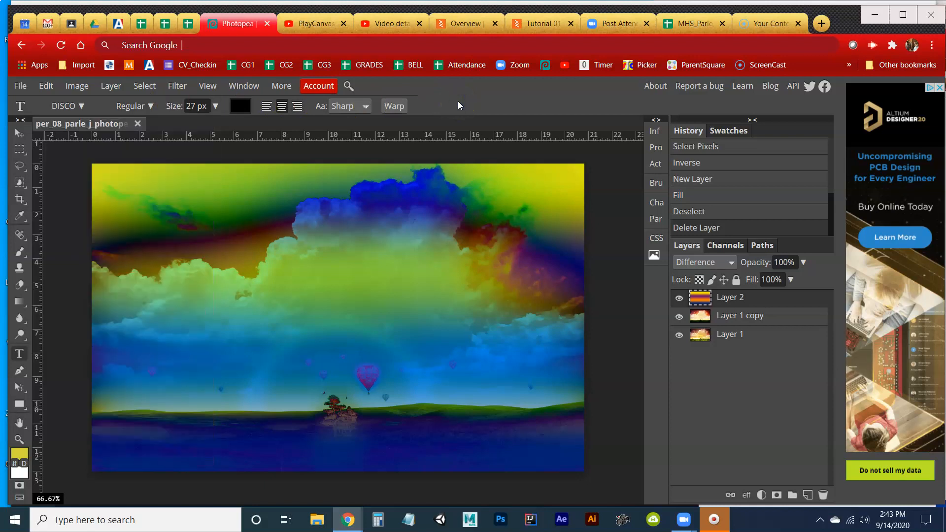
pyautogui.click(154, 106)
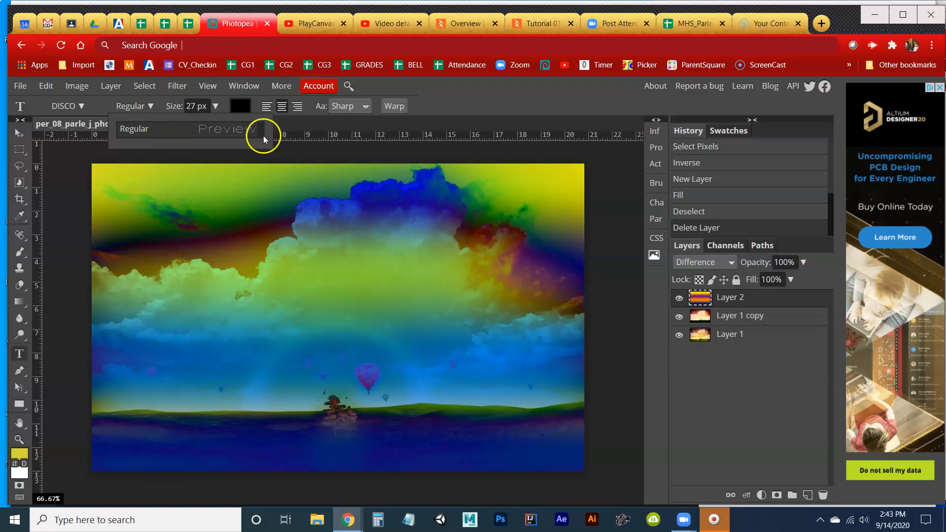
pyautogui.click(458, 107)
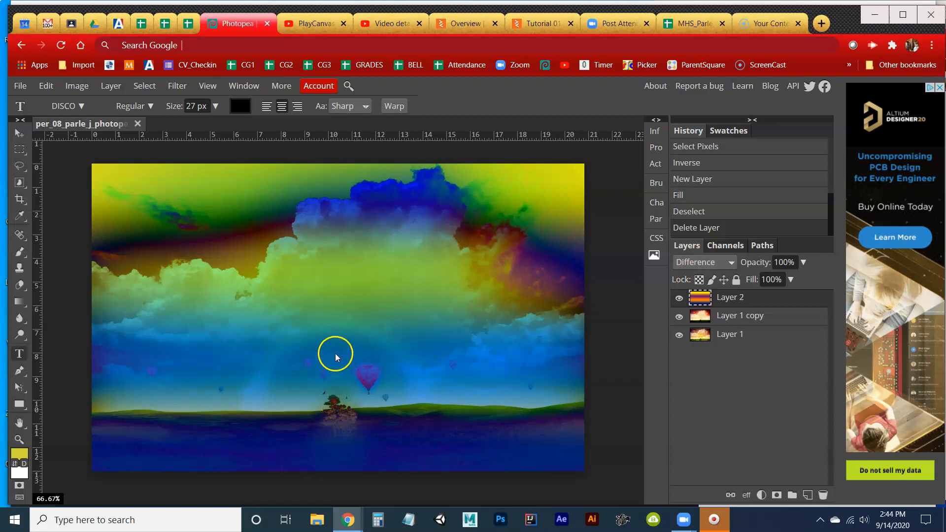
# Add the text AMAZING over the small tree on the horizon and commit it
pyautogui.click(332, 407)
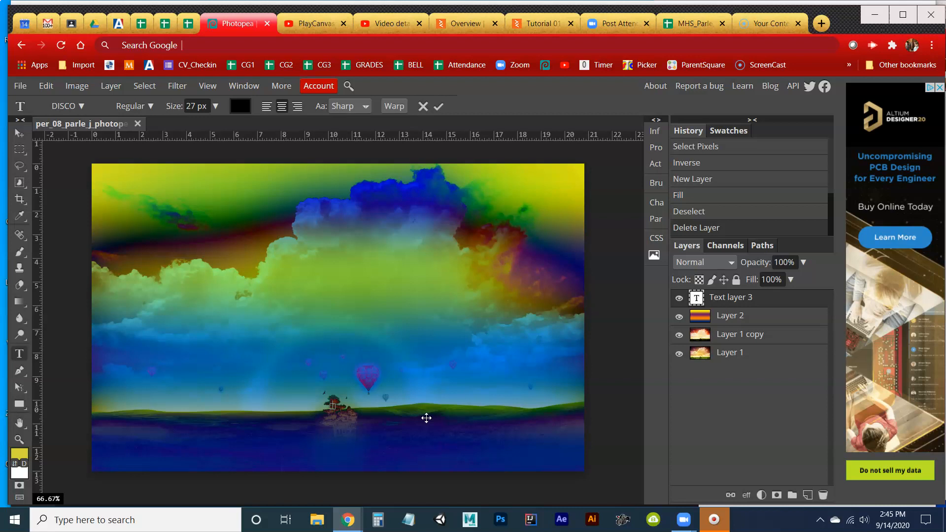
pyautogui.write('AMA')
pyautogui.write('ZING')
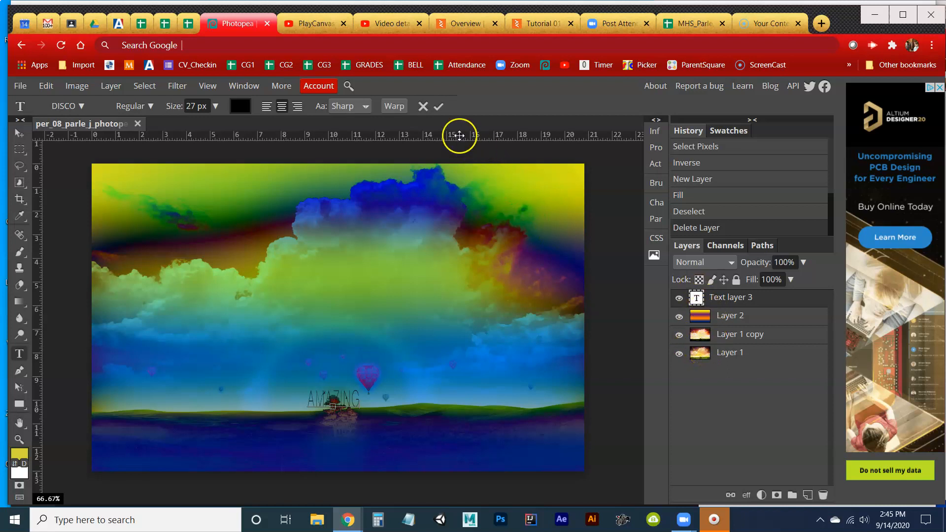
pyautogui.click(438, 107)
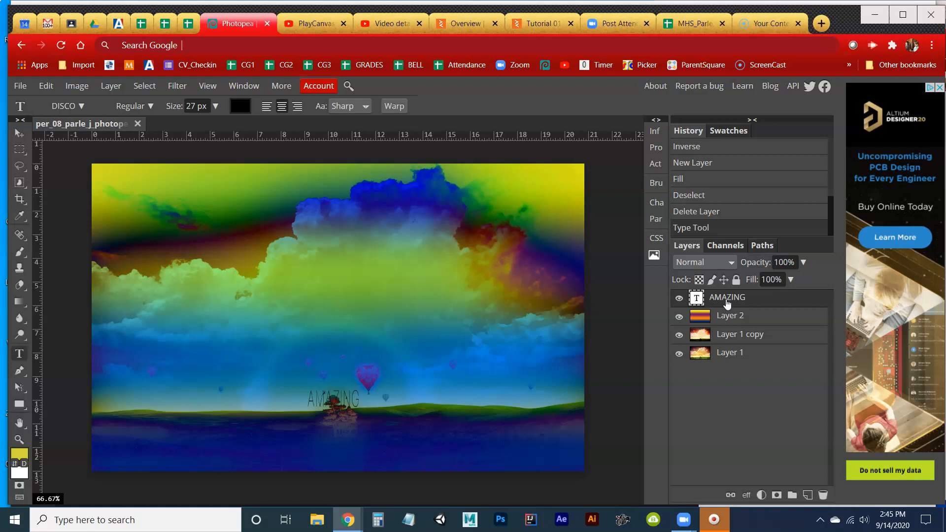
# Enlarge the AMAZING text to a size of 150 px
pyautogui.click(708, 308)
pyautogui.click(716, 323)
pyautogui.click(217, 106)
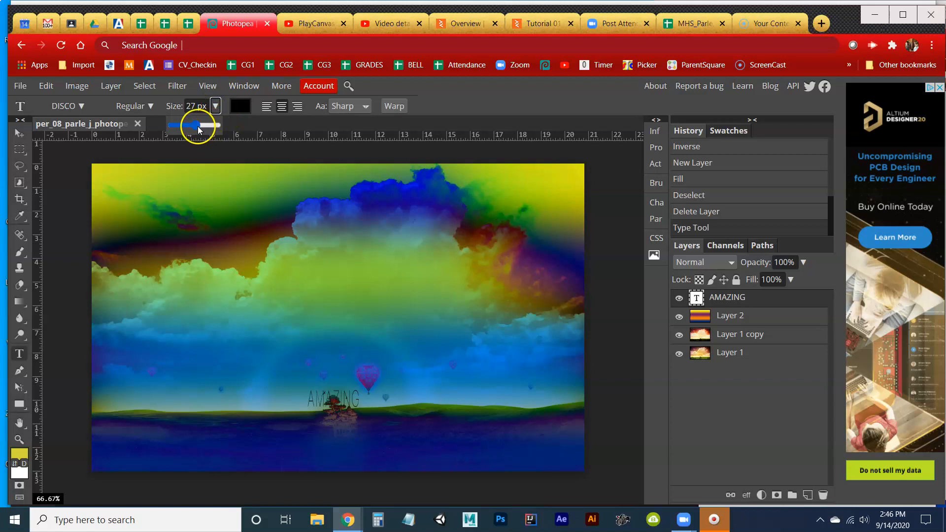
pyautogui.moveTo(197, 126); pyautogui.dragTo(224, 129)
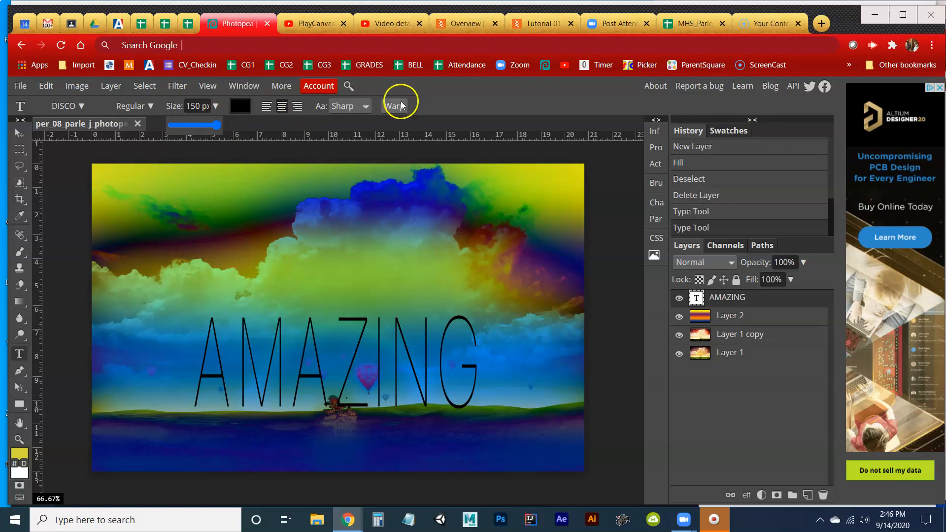
pyautogui.click(471, 99)
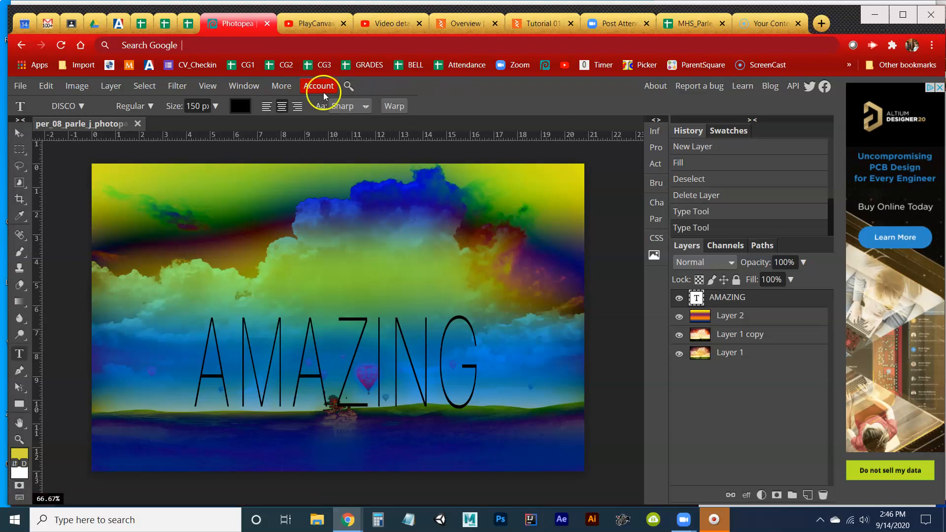
# Open the character settings for the AMAZING text and set its vertical scale to 100%
pyautogui.click(253, 89)
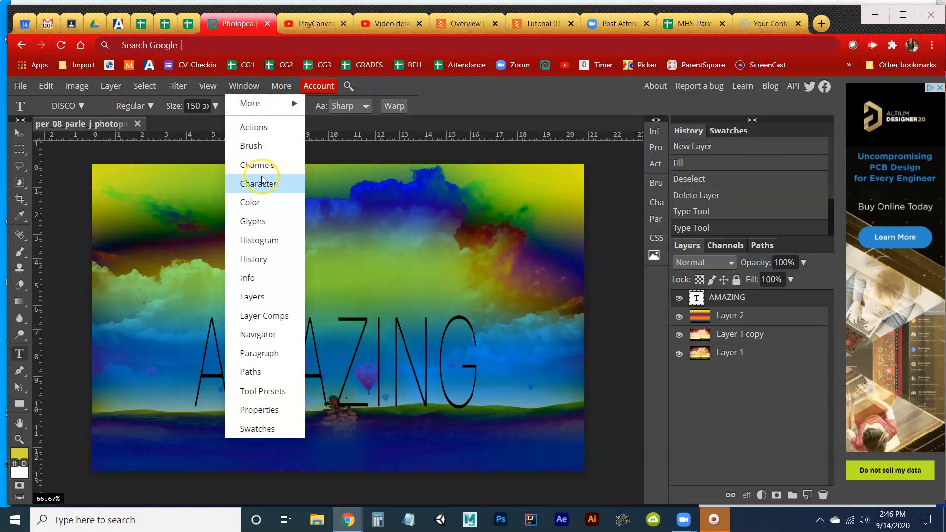
pyautogui.click(474, 113)
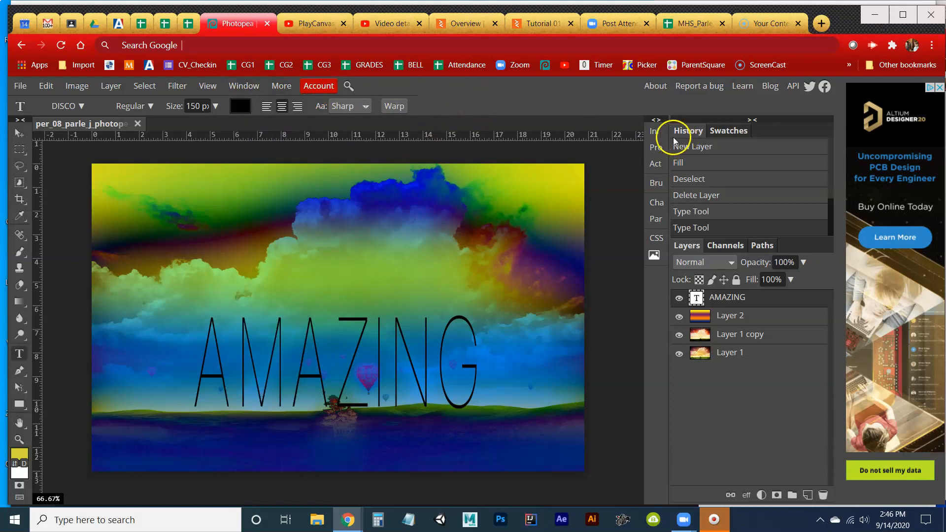
pyautogui.click(659, 205)
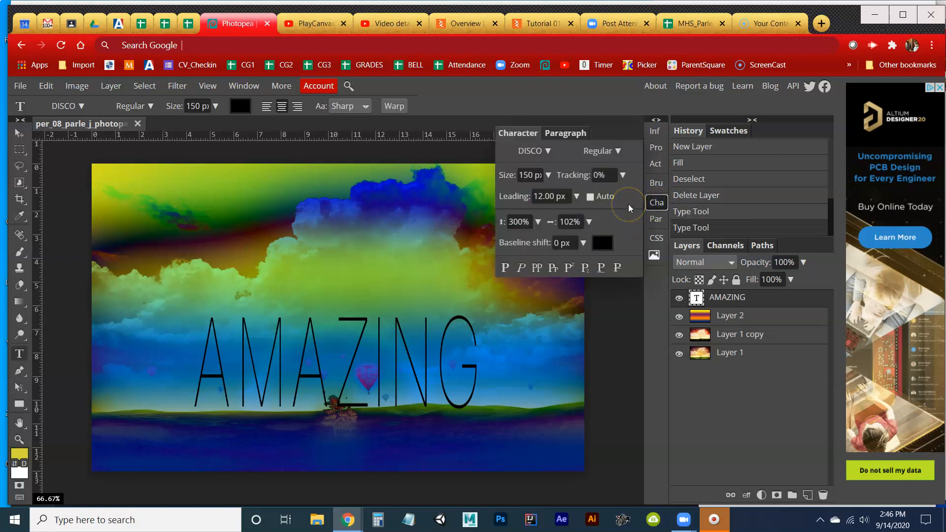
pyautogui.doubleClick(525, 222)
pyautogui.moveTo(525, 221); pyautogui.dragTo(509, 221)
pyautogui.write('100%')
pyautogui.press('Return')
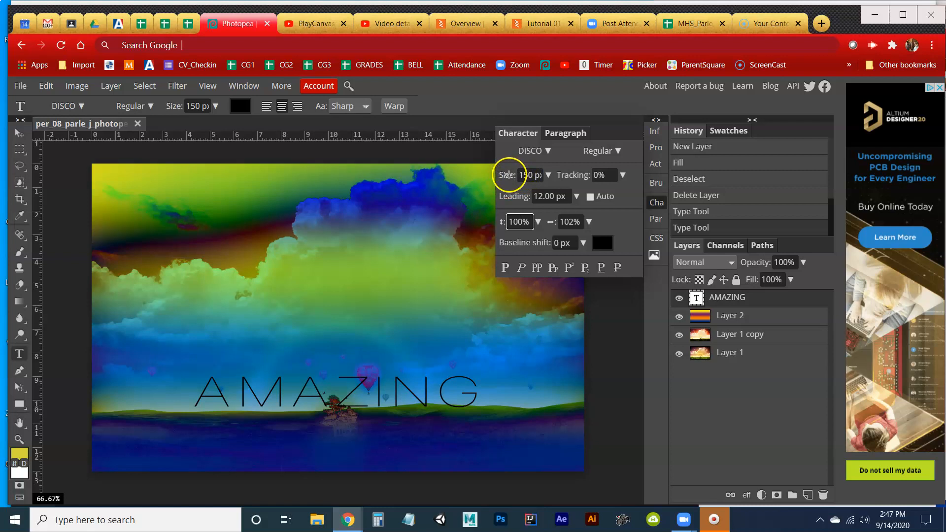
# Increase the AMAZING text's size to 247 px and close the character settings
pyautogui.click(507, 175)
pyautogui.moveTo(507, 175); pyautogui.dragTo(557, 182)
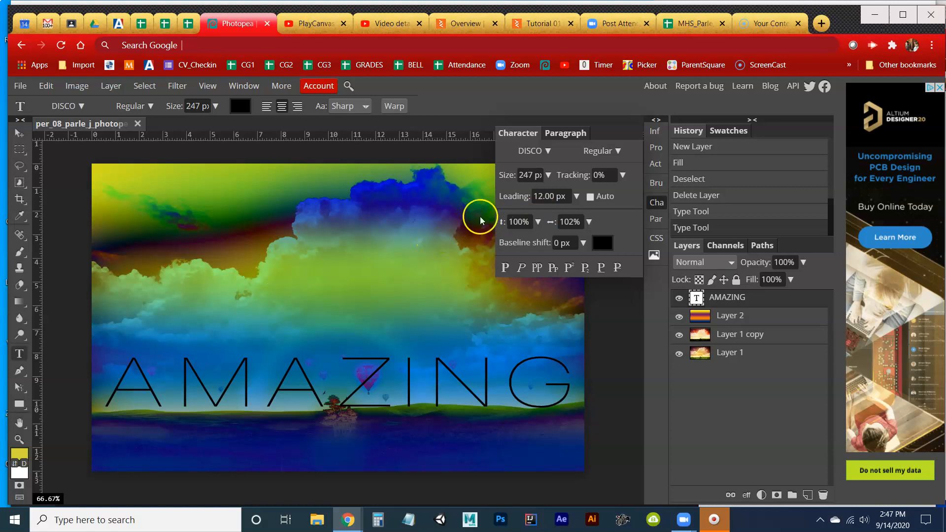
pyautogui.click(651, 202)
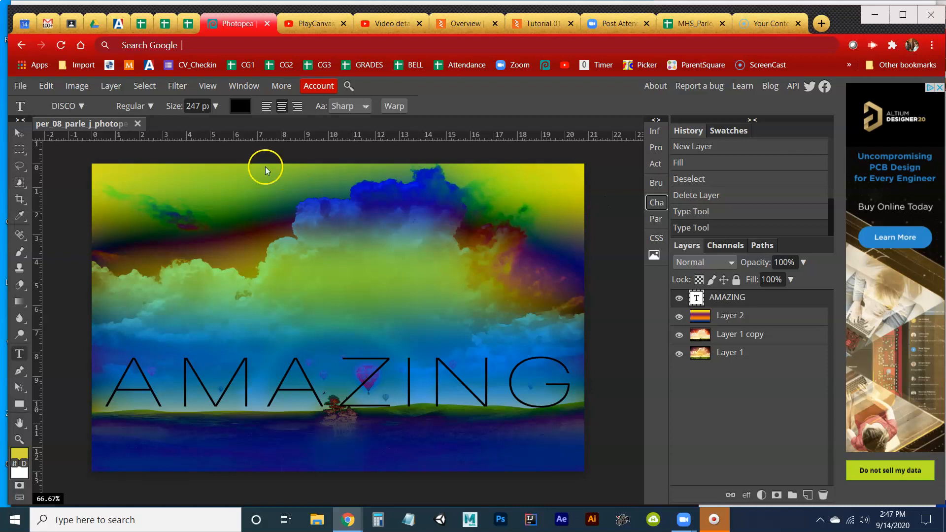
# Change the AMAZING text's font to DayPosterBlack
pyautogui.click(80, 108)
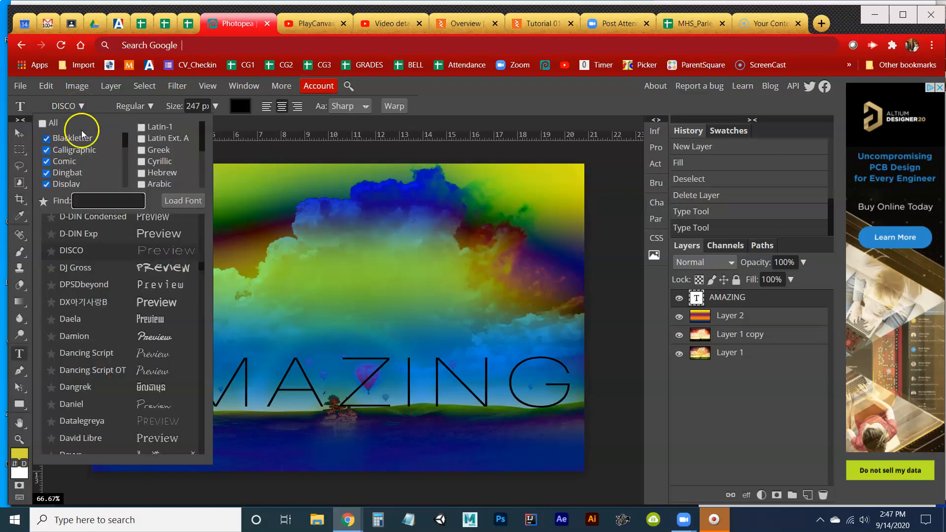
pyautogui.scroll(-4, 118, 275)
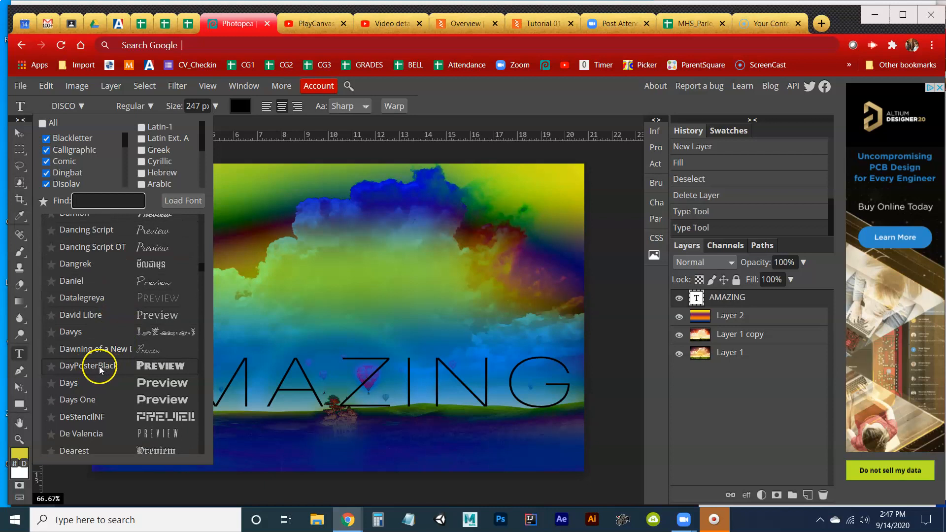
pyautogui.click(142, 369)
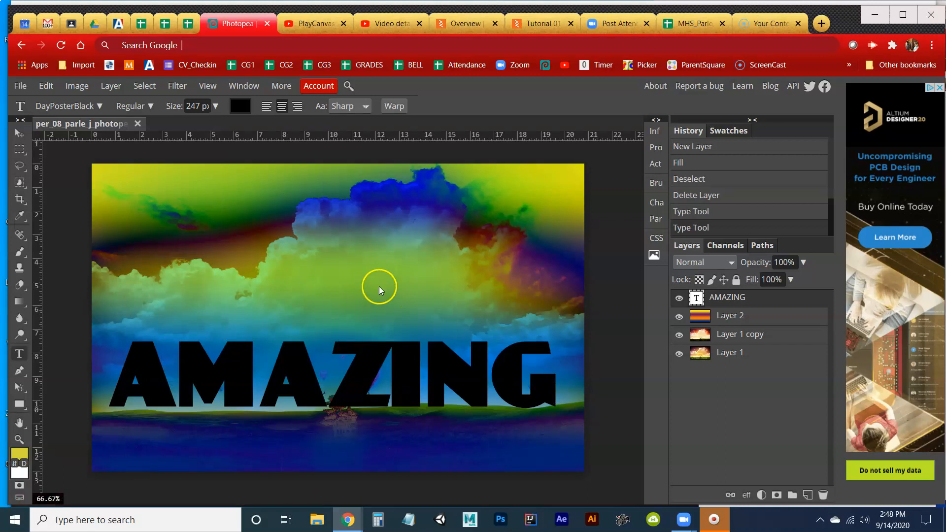
# In the character settings, set the AMAZING text to size 256 px, vertical scale 300% and horizontal scale 104%
pyautogui.click(655, 203)
pyautogui.moveTo(506, 178); pyautogui.dragTo(510, 178)
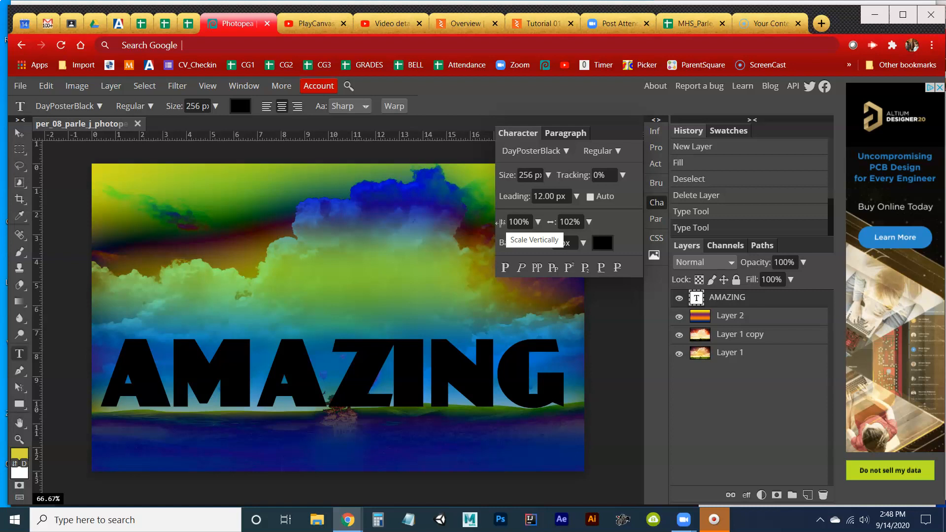
pyautogui.moveTo(501, 222); pyautogui.dragTo(570, 219)
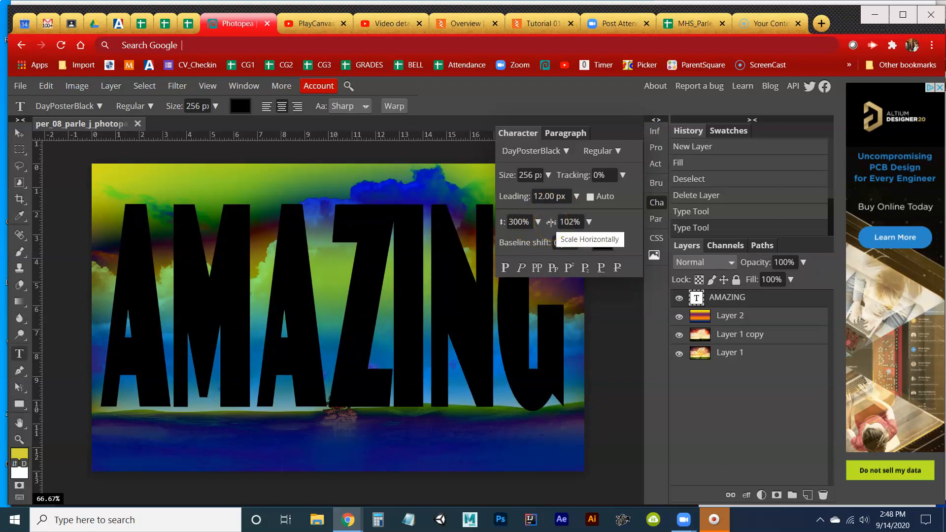
pyautogui.moveTo(600, 219); pyautogui.dragTo(551, 223)
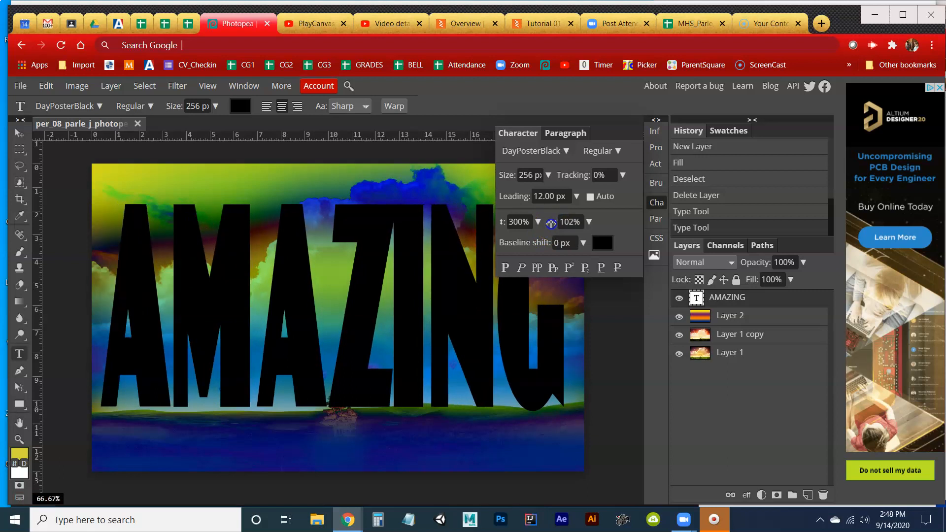
pyautogui.moveTo(551, 224); pyautogui.dragTo(551, 223)
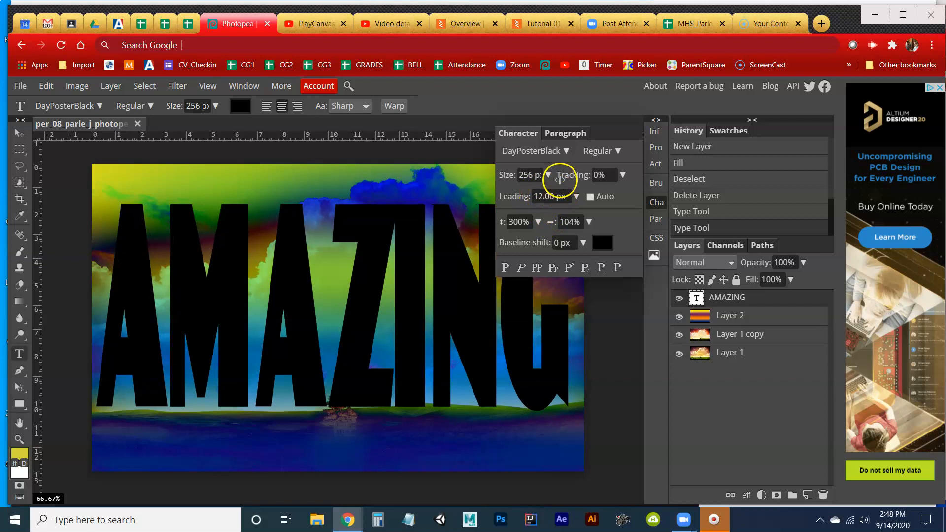
# Close the character settings and move the AMAZING text down and slightly right, so its base sits in the water below the horizon
pyautogui.click(20, 133)
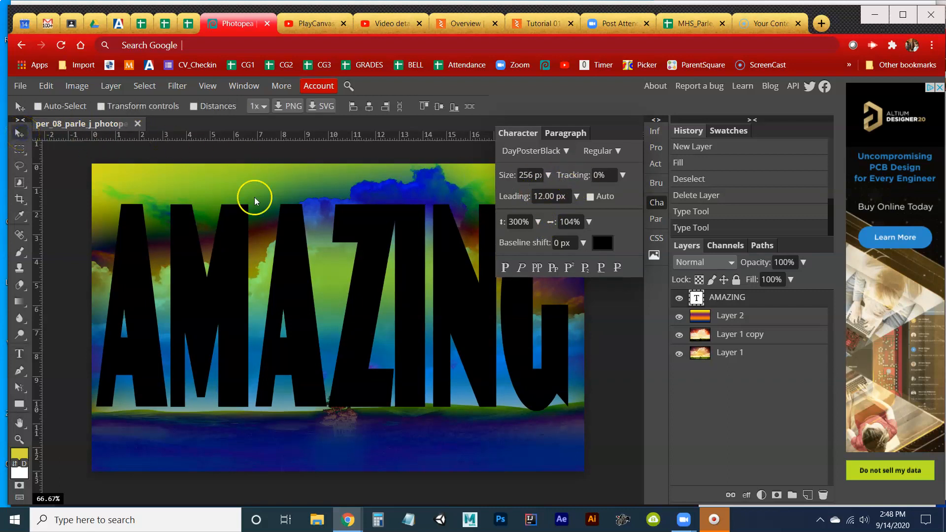
pyautogui.click(658, 203)
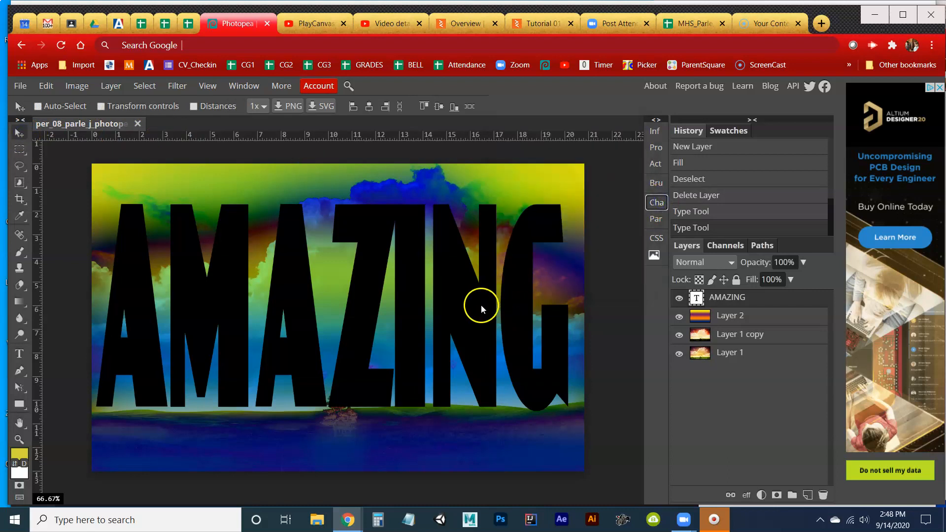
pyautogui.moveTo(369, 328)
pyautogui.mouseDown()
pyautogui.moveTo(372, 339)
pyautogui.moveTo(371, 329)
pyautogui.mouseUp()
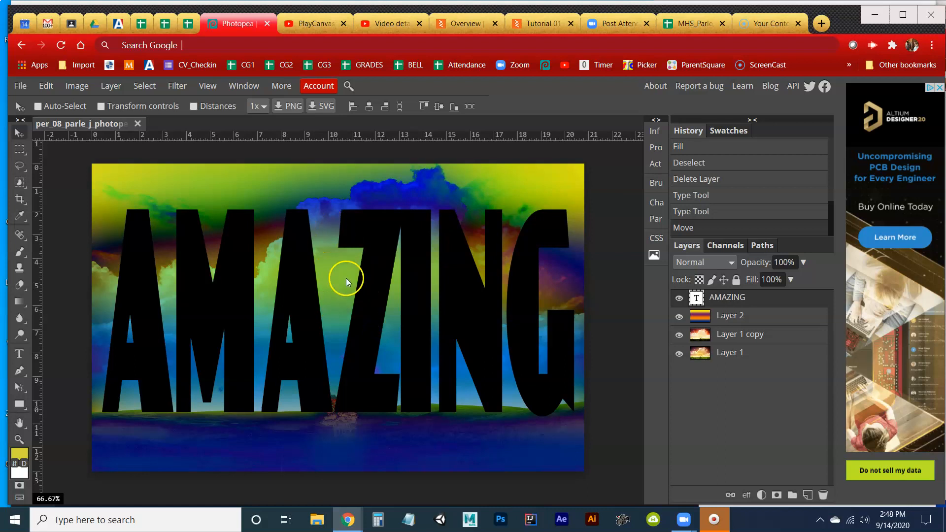
pyautogui.moveTo(367, 295); pyautogui.dragTo(371, 305)
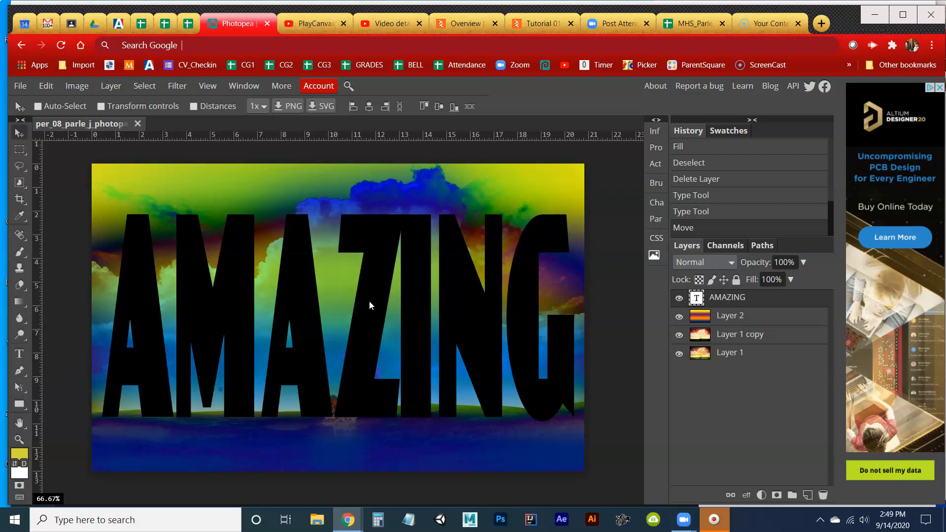
pyautogui.click(390, 292)
pyautogui.moveTo(380, 291); pyautogui.dragTo(383, 315)
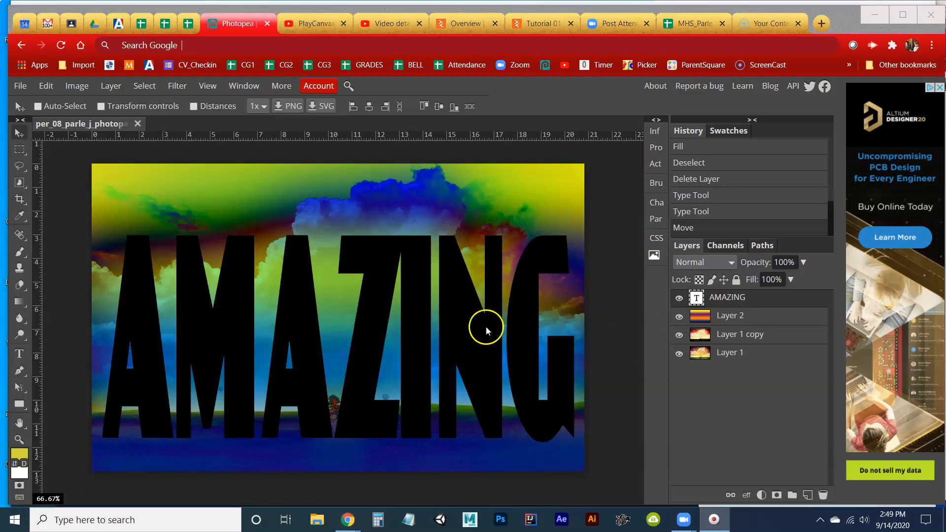
# Edit the AMAZING text and replace its second A with O
pyautogui.click(21, 355)
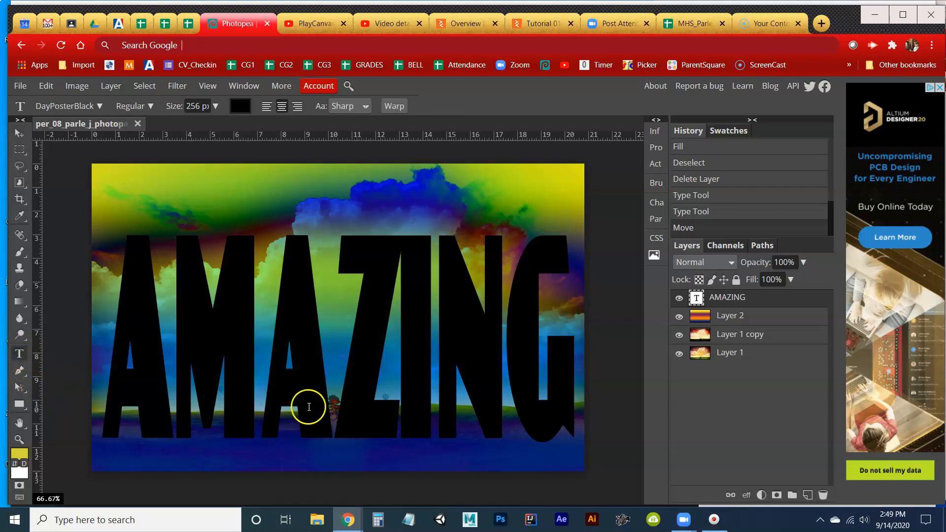
pyautogui.click(334, 418)
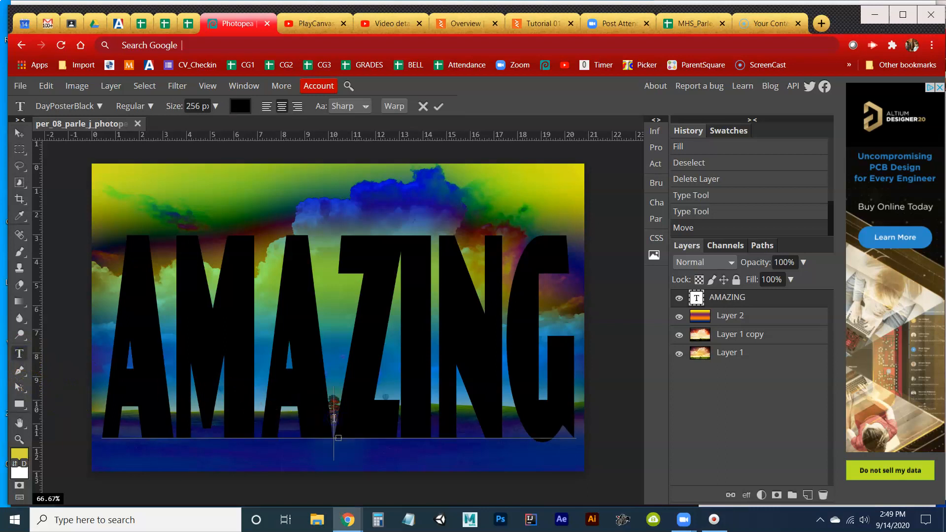
pyautogui.press('BackSpace')
pyautogui.write('O')
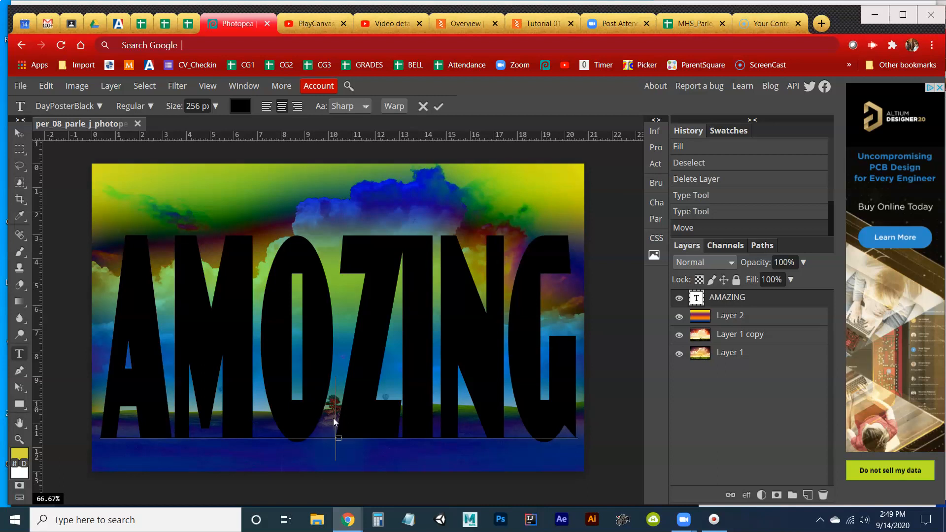
# Restore the A in place of the O before the Z and commit the text edit
pyautogui.press('BackSpace')
pyautogui.write('A')
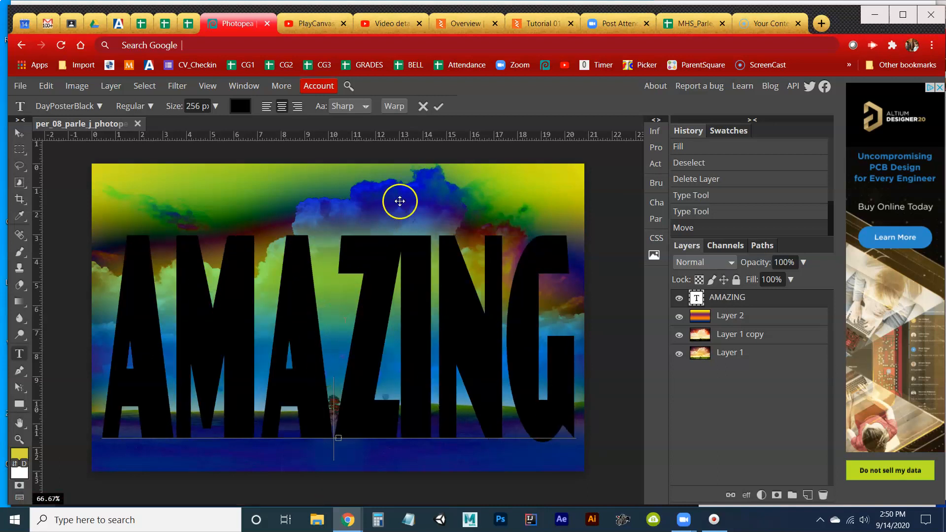
pyautogui.click(438, 107)
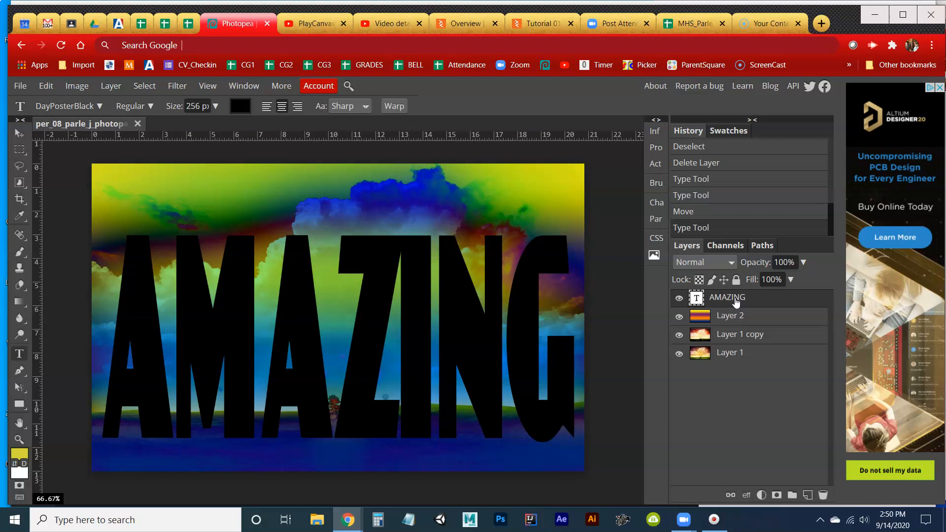
# Rasterize the AMAZING text layer
pyautogui.rightClick(769, 299)
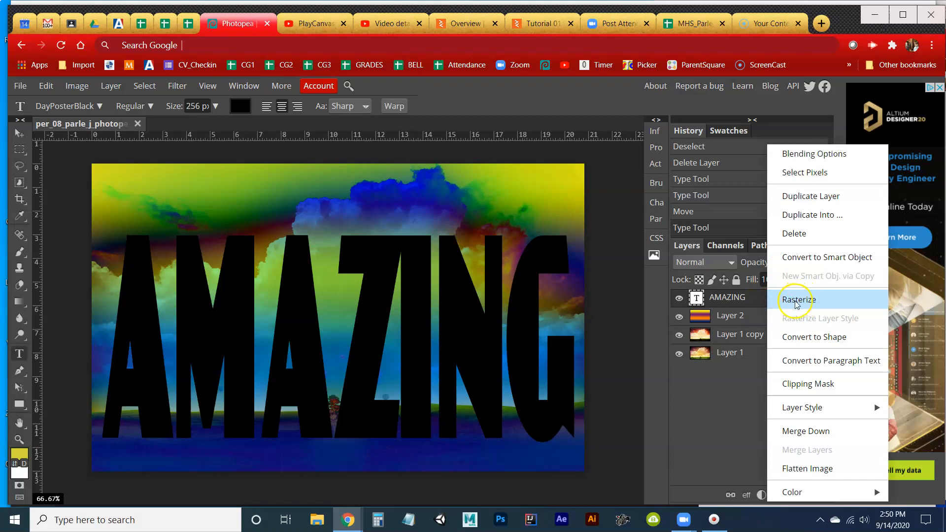
pyautogui.click(790, 305)
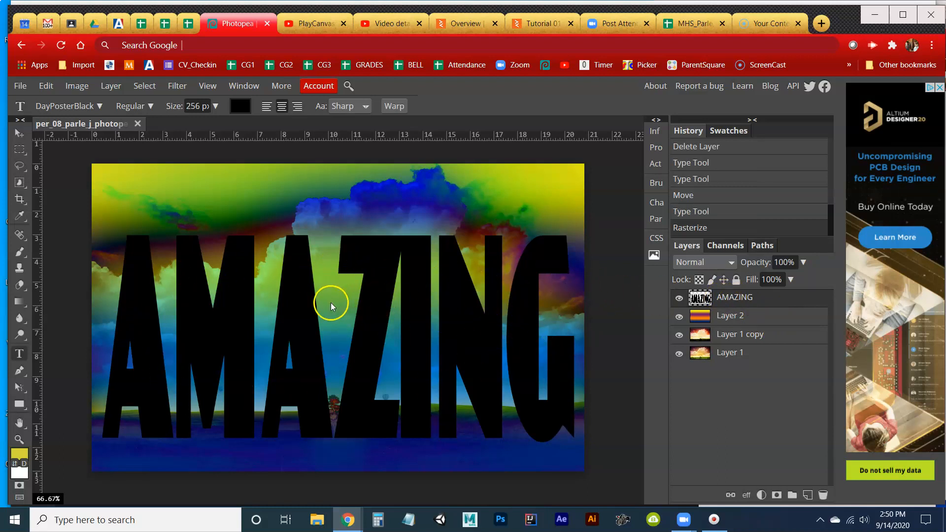
pyautogui.click(714, 304)
pyautogui.click(718, 303)
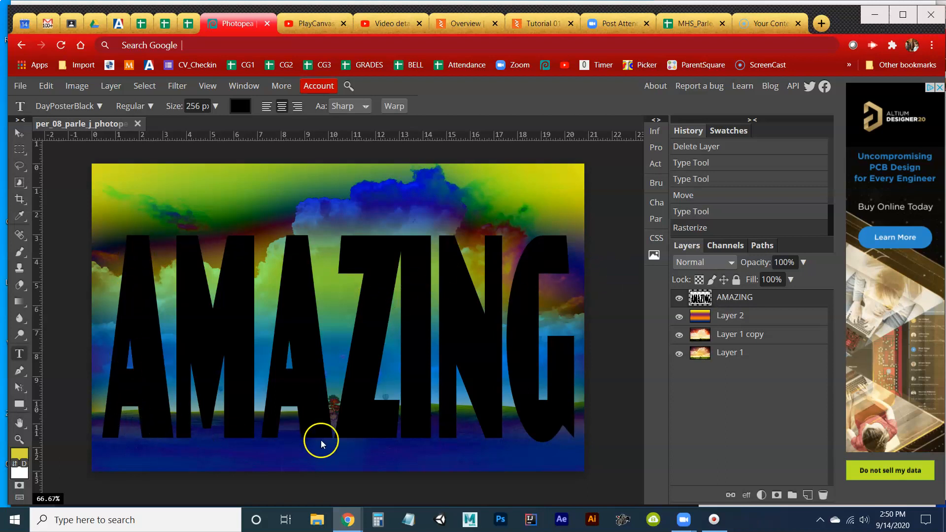
# Load the AMAZING layer's pixels as a selection and invert it to cover everything around the letters
pyautogui.keyDown('ctrl'); pyautogui.click(702, 300); pyautogui.keyUp('ctrl')
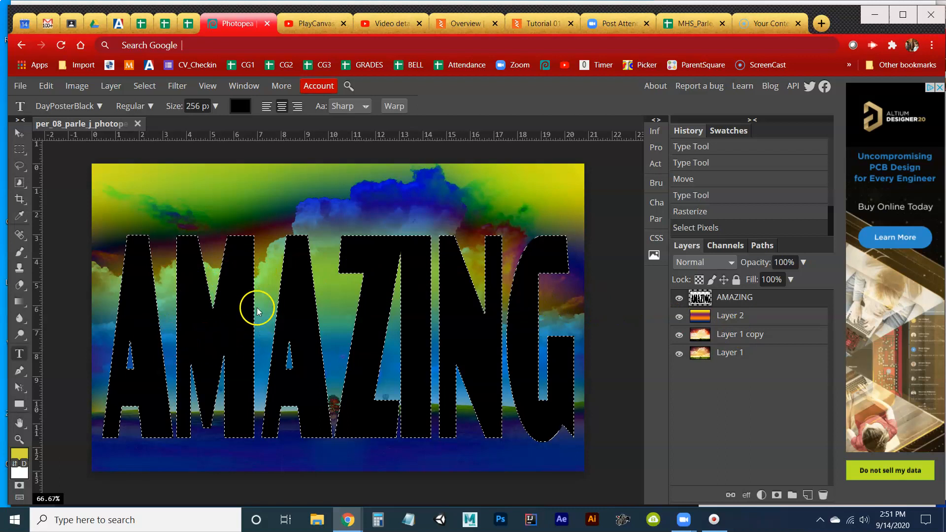
pyautogui.click(147, 87)
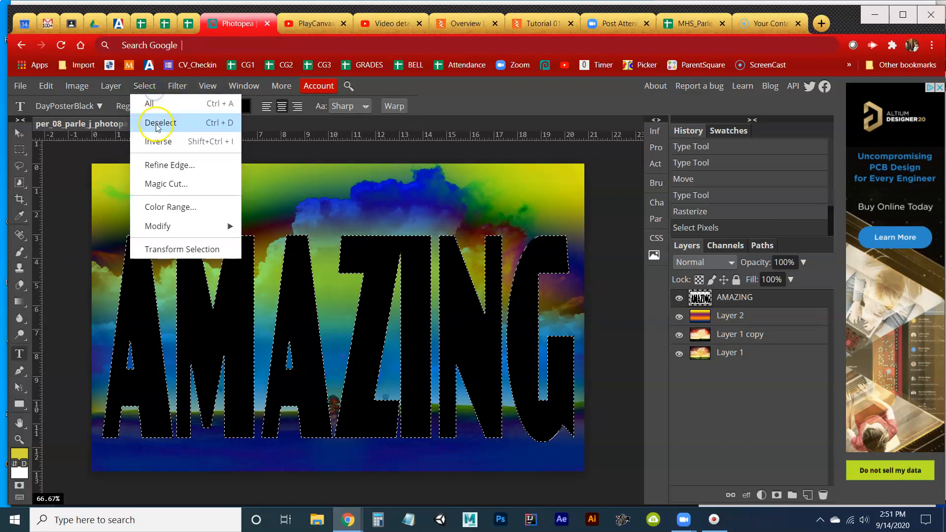
pyautogui.click(158, 143)
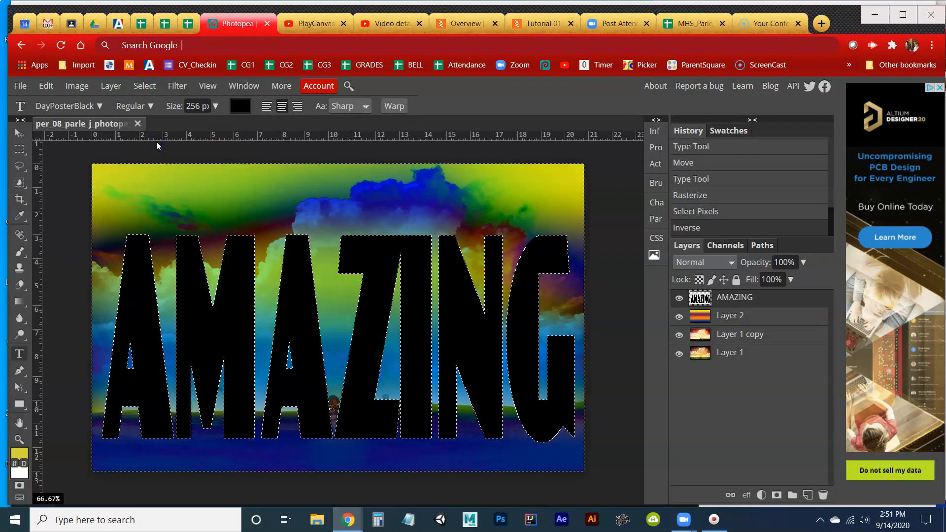
# Hide the AMAZING layer, fill the area around the letters with black at 100% opacity on a new layer, and deselect
pyautogui.click(679, 298)
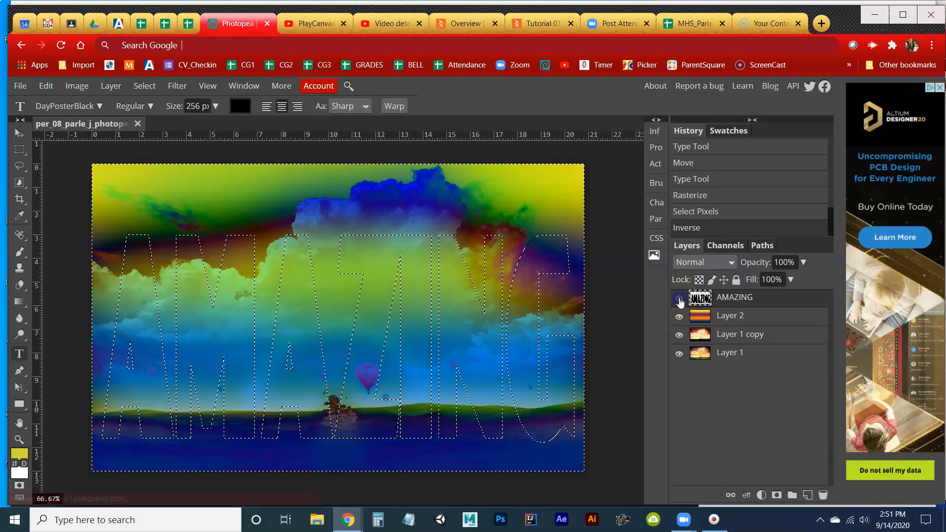
pyautogui.click(805, 494)
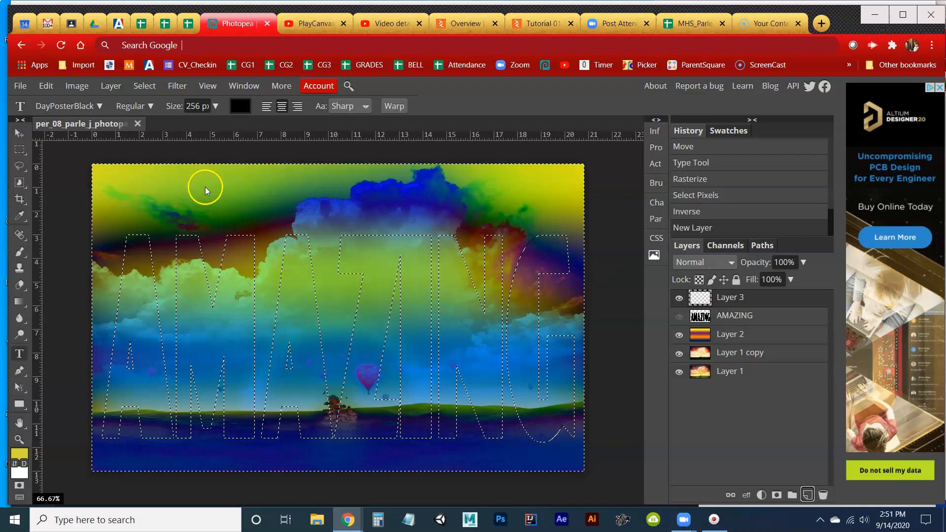
pyautogui.click(49, 89)
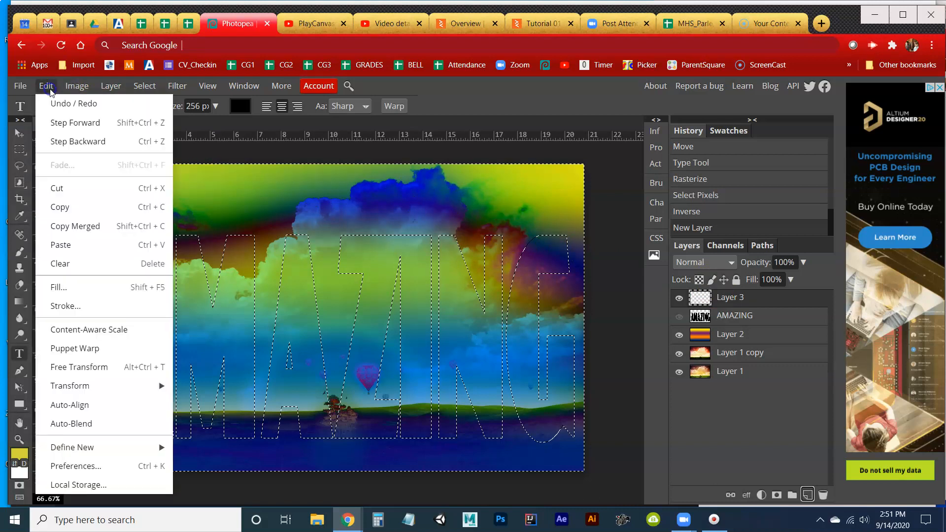
pyautogui.click(76, 288)
pyautogui.click(184, 210)
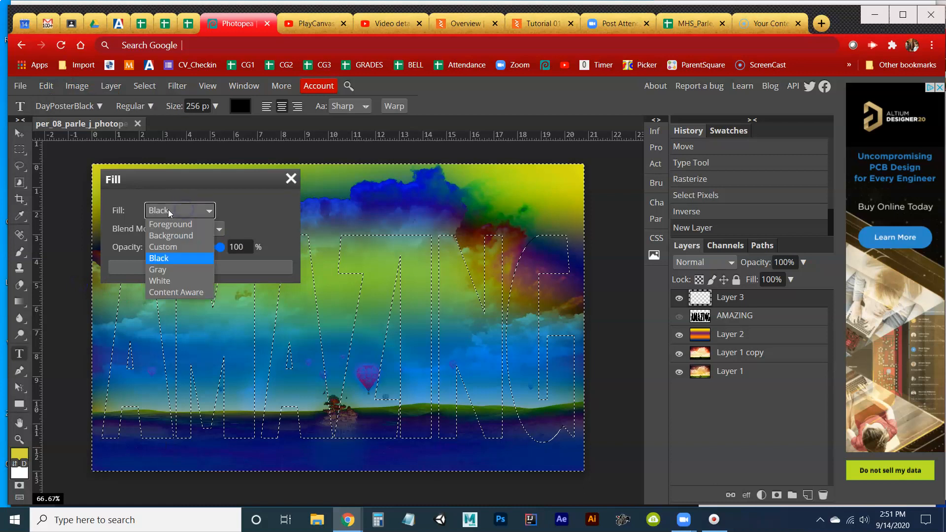
pyautogui.click(179, 192)
pyautogui.click(244, 251)
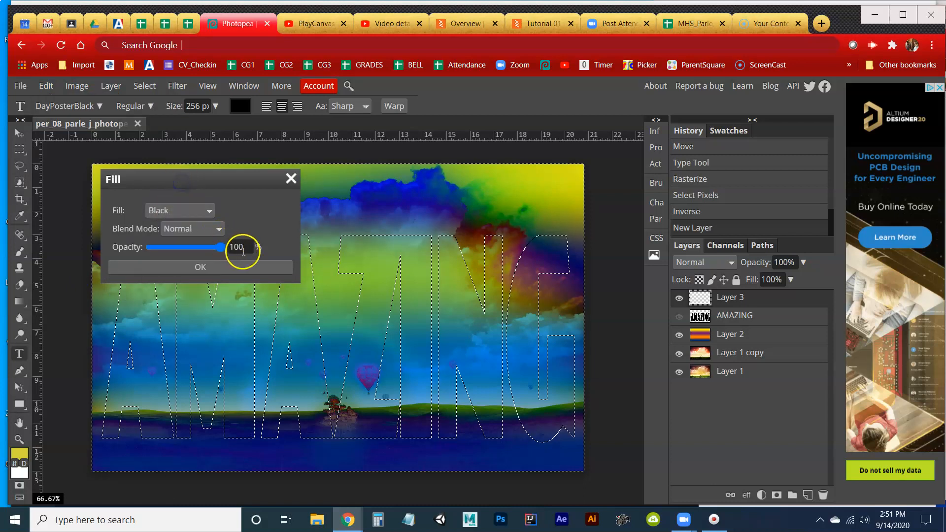
pyautogui.click(231, 268)
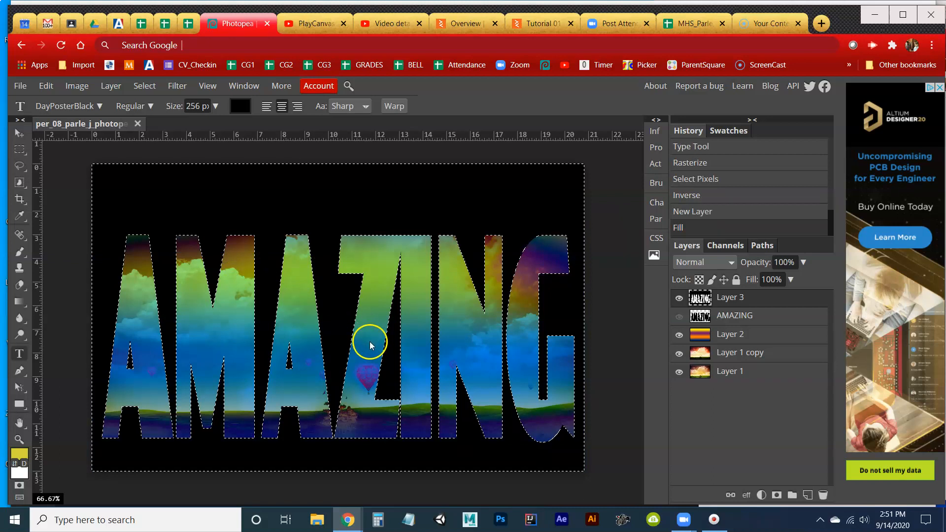
pyautogui.hotkey('ctrl', 'd')
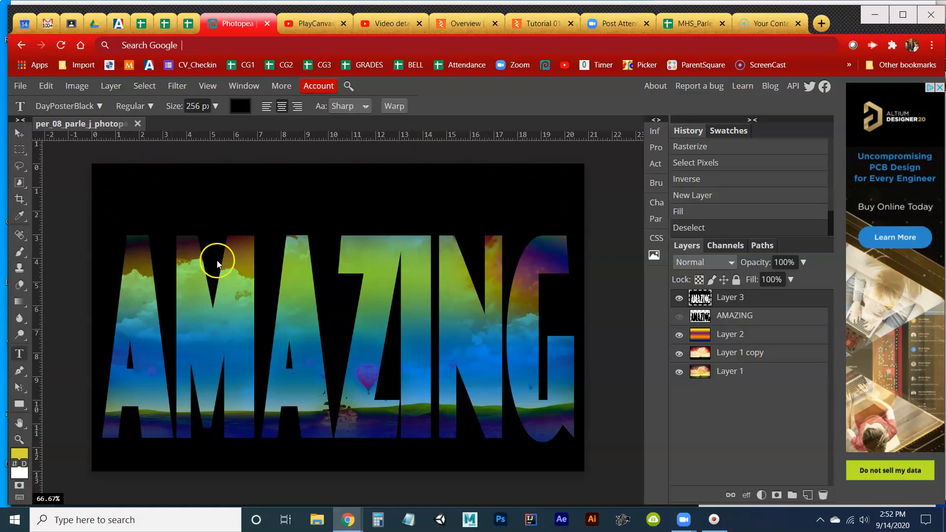
# Select the entire canvas with a rectangular selection
pyautogui.click(22, 202)
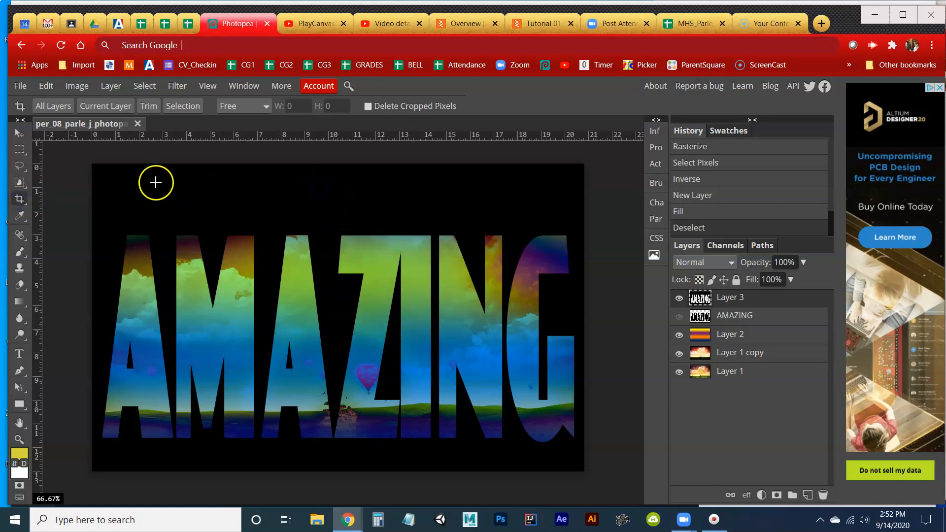
pyautogui.click(20, 149)
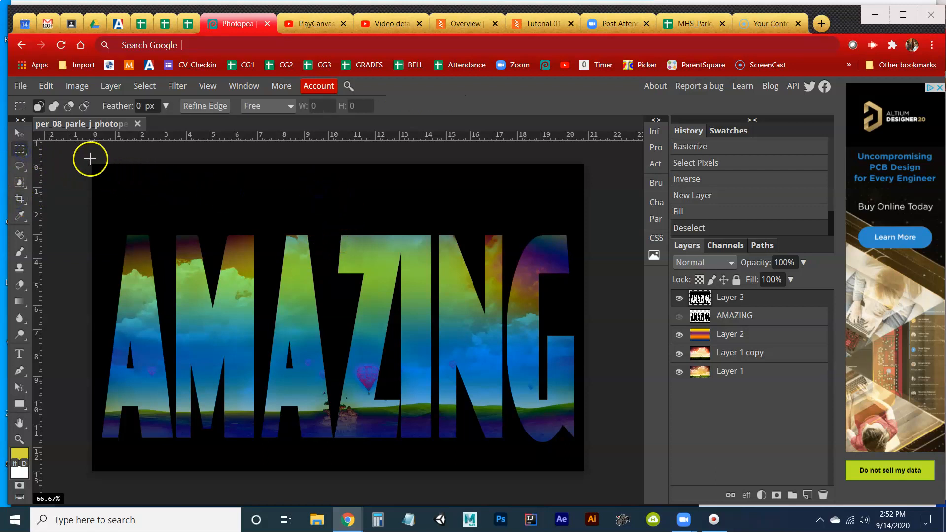
pyautogui.moveTo(84, 158); pyautogui.dragTo(599, 492)
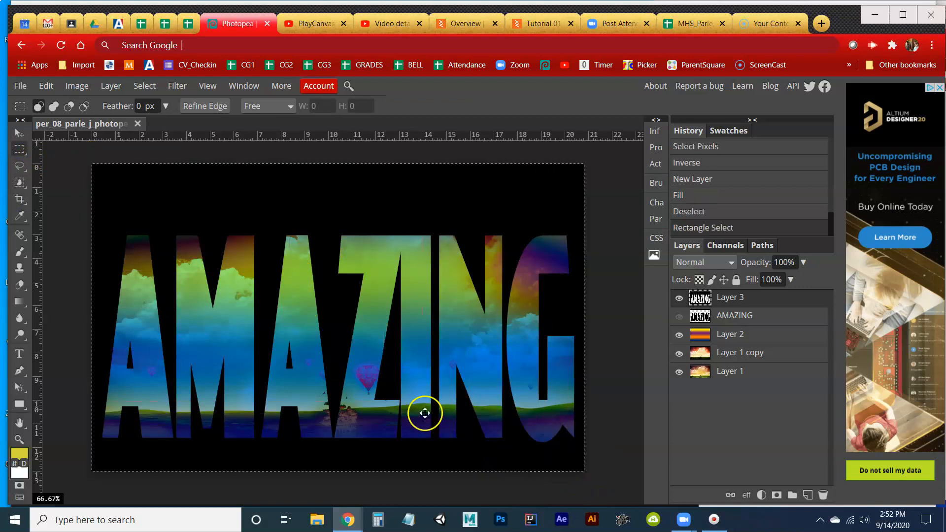
# Crop the canvas closely above and below the AMAZING lettering with cropped pixels deleted, and clear the selection
pyautogui.click(20, 199)
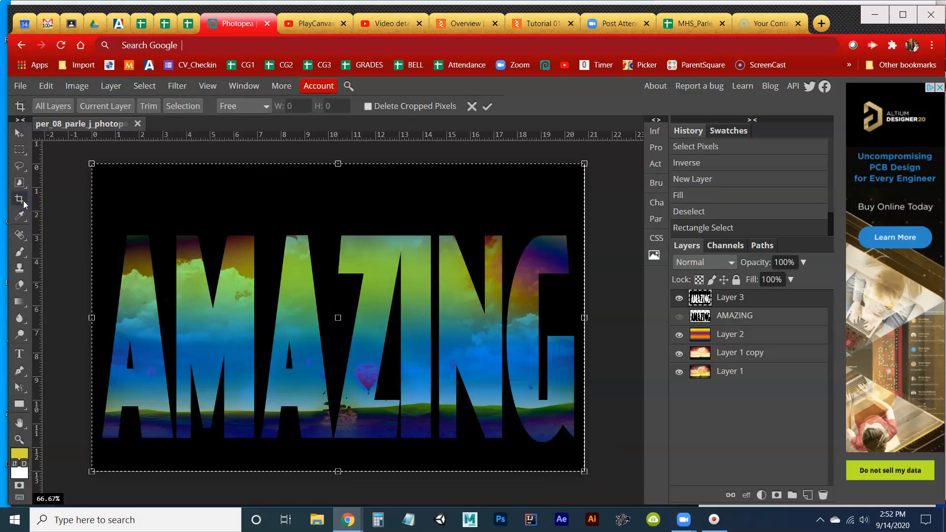
pyautogui.moveTo(338, 165); pyautogui.dragTo(339, 219)
pyautogui.moveTo(338, 471); pyautogui.dragTo(345, 452)
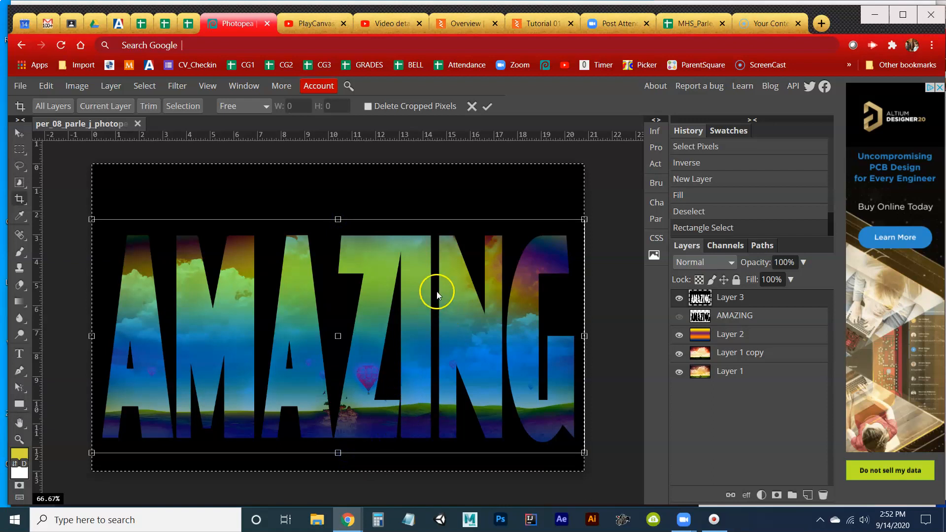
pyautogui.click(368, 107)
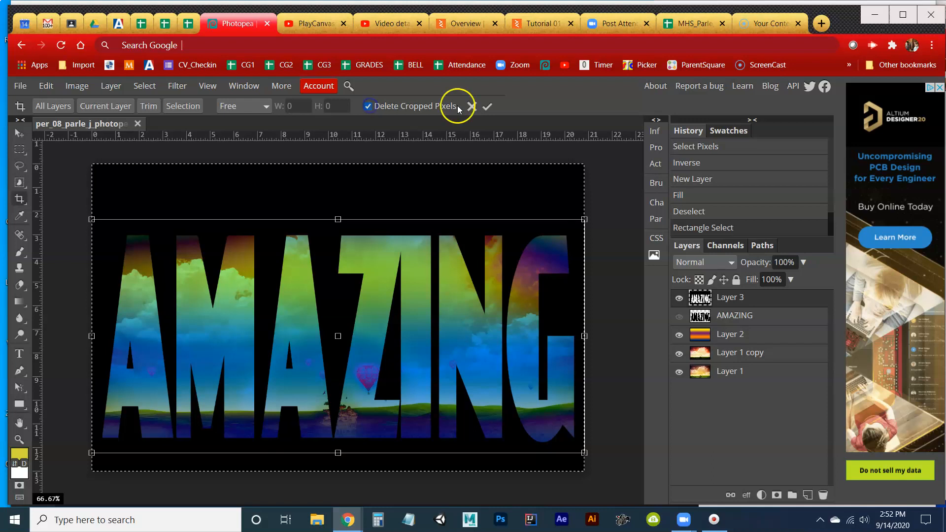
pyautogui.click(484, 106)
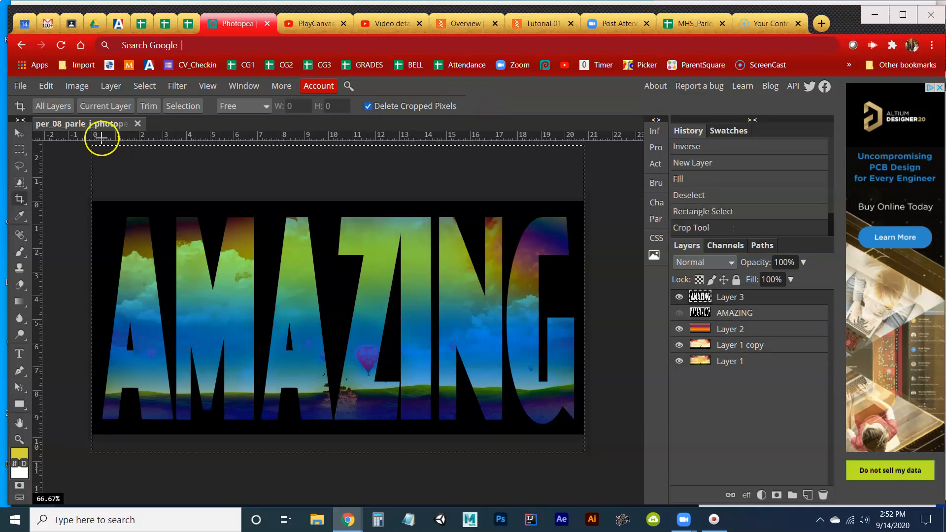
pyautogui.hotkey('ctrl', 'd')
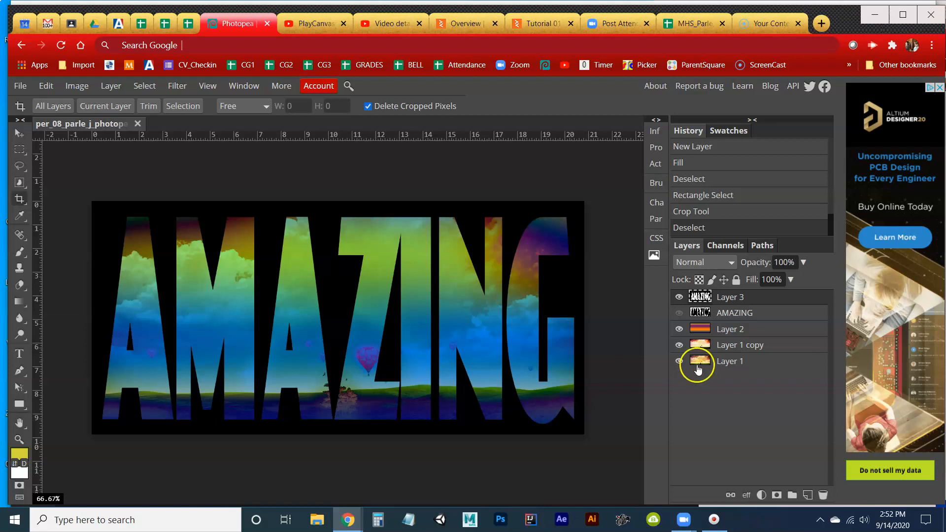
# Try out the blend modes on Layer 3 one after another, from Dissolve through Luminosity
pyautogui.click(701, 268)
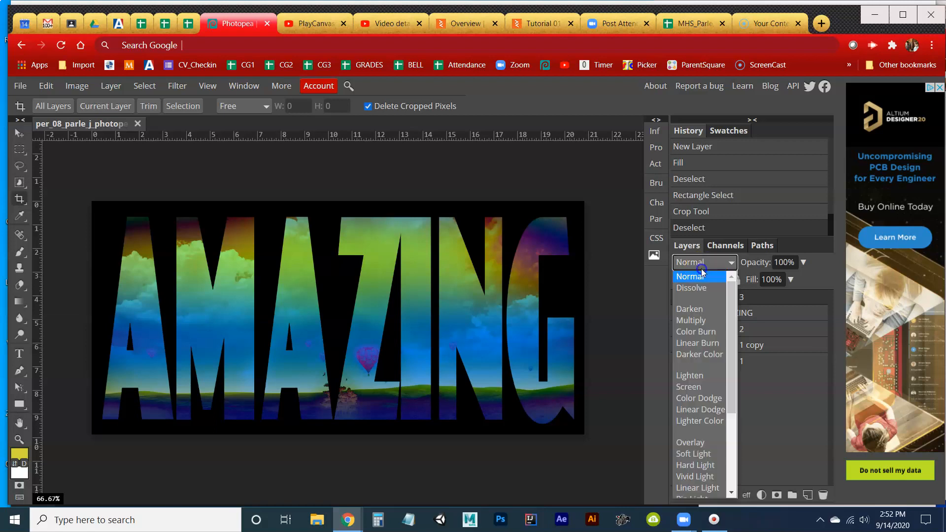
pyautogui.click(702, 268)
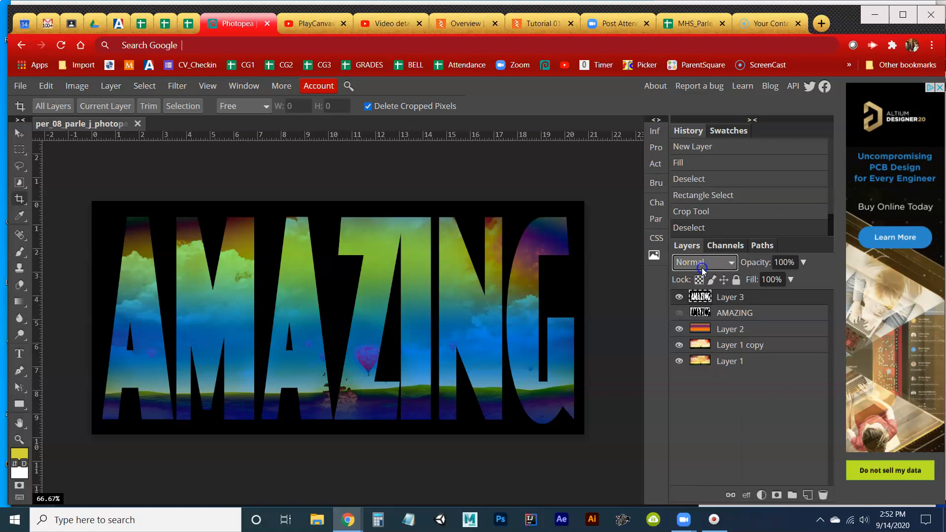
pyautogui.press('Down')
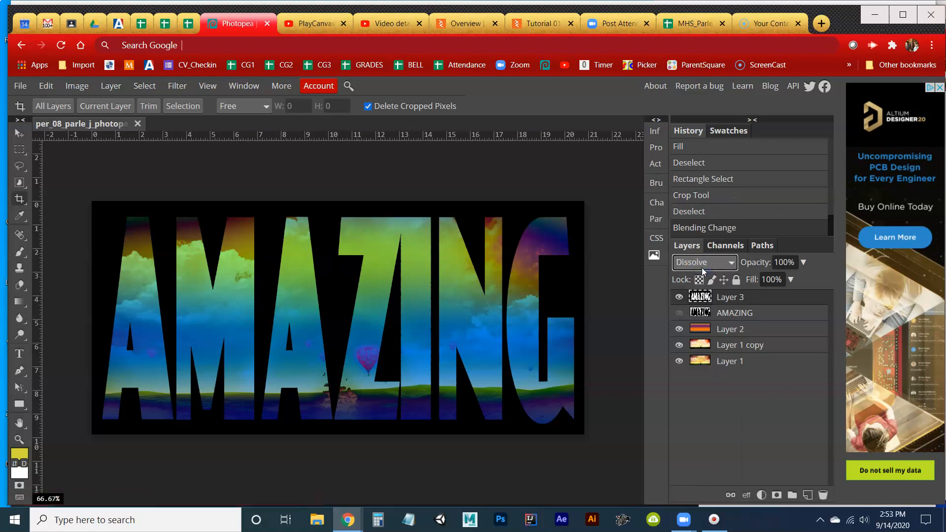
pyautogui.press('Down')
pyautogui.press('Down')
pyautogui.press('Down')
pyautogui.press('Down')
pyautogui.press('Down')
pyautogui.press('Down')
pyautogui.press('Down')
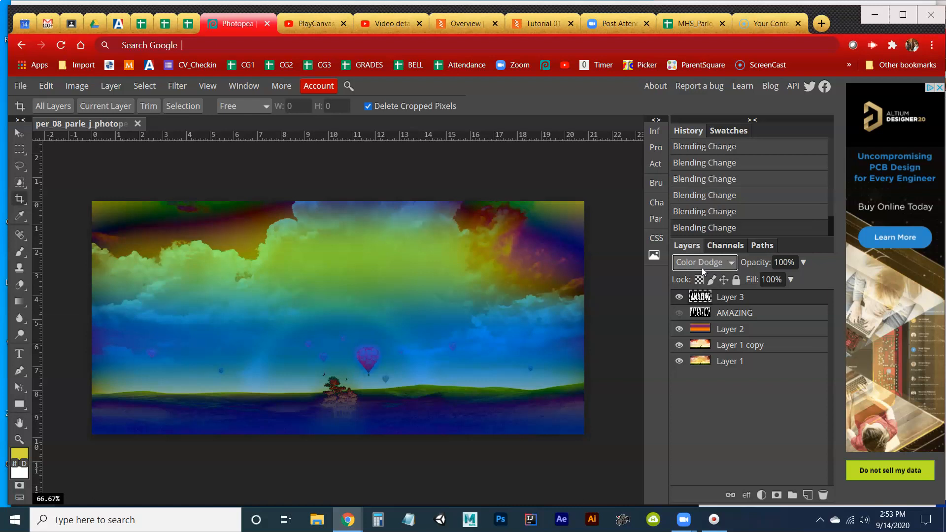
pyautogui.press('Down')
pyautogui.press('Down')
pyautogui.press('Up')
pyautogui.press('Down')
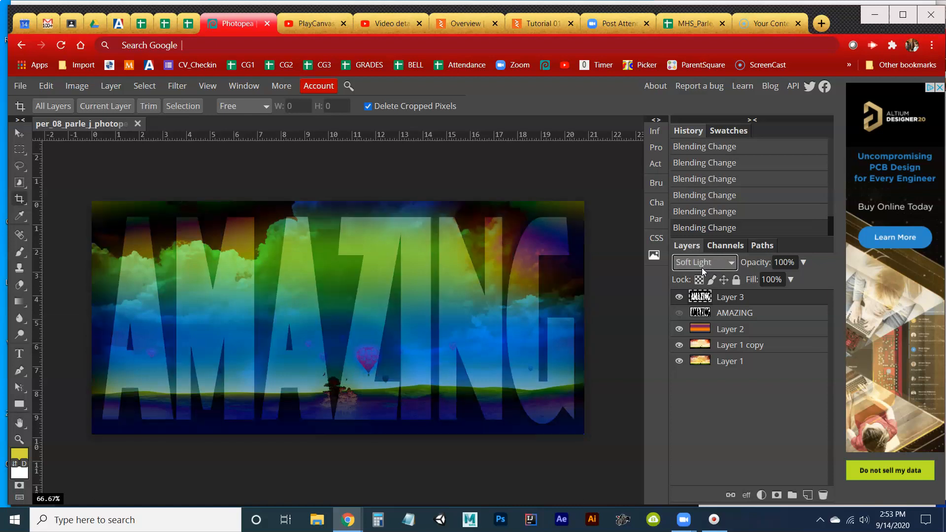
pyautogui.press('Down')
pyautogui.press('Down')
pyautogui.press('Up')
pyautogui.press('Down')
pyautogui.press('Down')
pyautogui.press('Down')
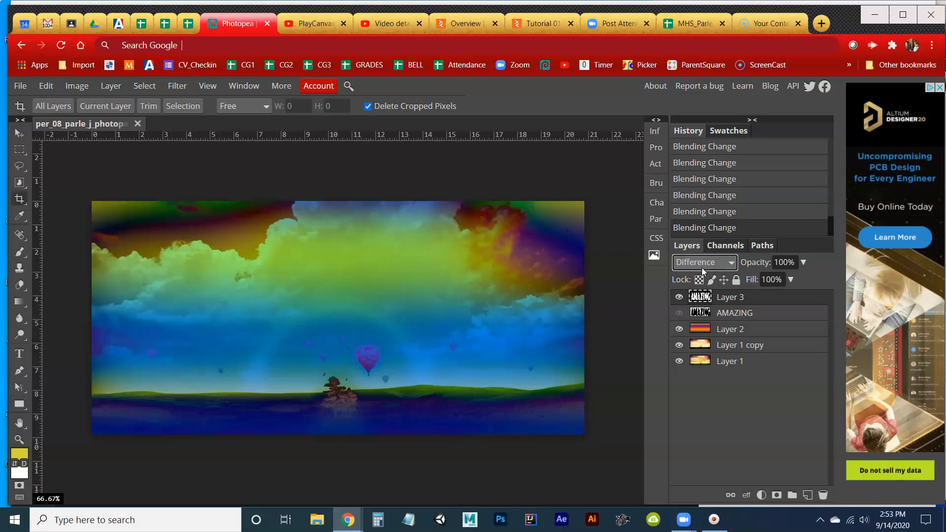
pyautogui.press('Down')
pyautogui.press('Down')
pyautogui.press('Down')
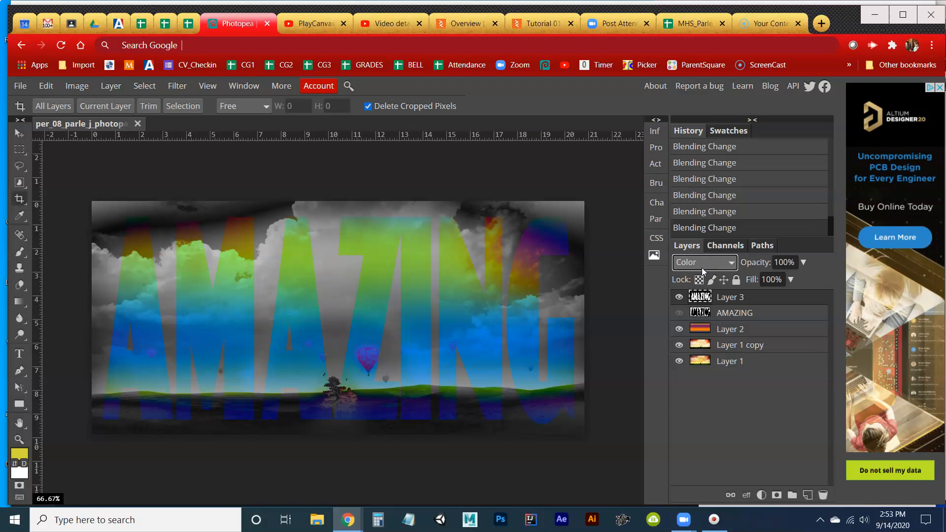
pyautogui.press('Down')
pyautogui.press('Up')
pyautogui.press('Down')
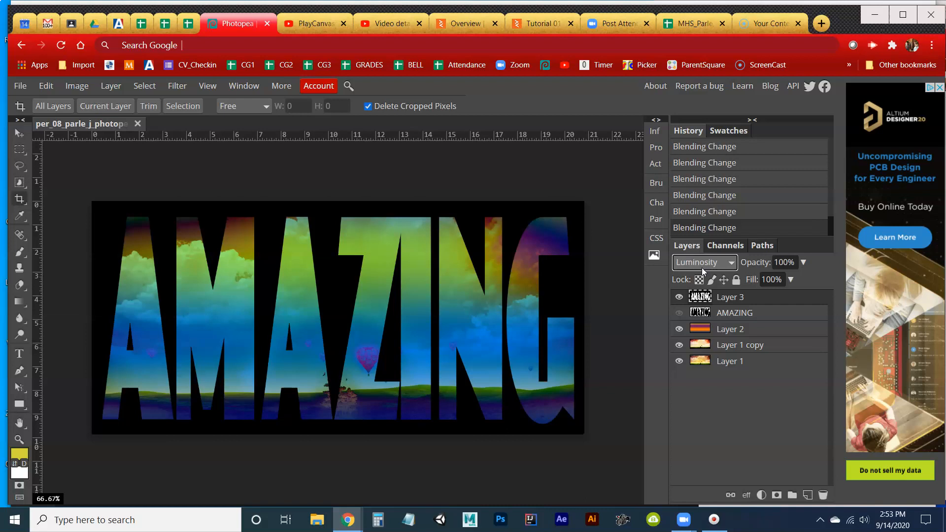
# Return Layer 3's blend mode to Normal
pyautogui.press('Up')
pyautogui.press('Up')
pyautogui.press('Up')
pyautogui.press('Up')
pyautogui.press('Up')
pyautogui.press('Up')
pyautogui.press('Up')
pyautogui.press('Up')
pyautogui.press('Up')
pyautogui.press('Up')
pyautogui.press('Up')
pyautogui.press('Up')
pyautogui.press('Up')
pyautogui.press('Up')
pyautogui.press('Up')
pyautogui.press('Up')
pyautogui.press('Up')
pyautogui.press('Up')
pyautogui.press('Up')
pyautogui.press('Up')
pyautogui.click(838, 333)
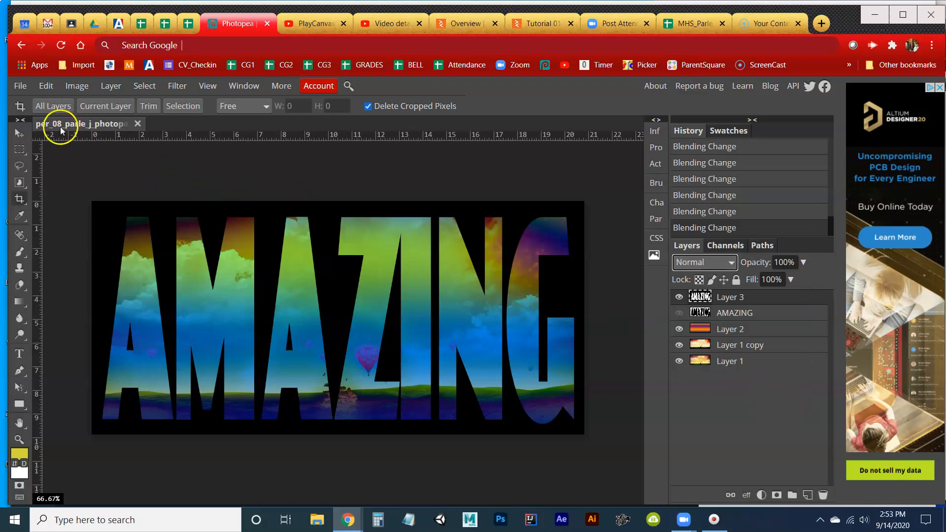
# Open the document's name for editing, check its full text to the end, and close it without renaming
pyautogui.doubleClick(112, 125)
pyautogui.click(175, 205)
pyautogui.press('Right')
pyautogui.press('Right')
pyautogui.press('Right')
pyautogui.press('Right')
pyautogui.press('Right')
pyautogui.press('Right')
pyautogui.press('Right')
pyautogui.press('Right')
pyautogui.press('Right')
pyautogui.press('Right')
pyautogui.press('Right')
pyautogui.press('Right')
pyautogui.press('Right')
pyautogui.press('Right')
pyautogui.press('Right')
pyautogui.press('Right')
pyautogui.press('Right')
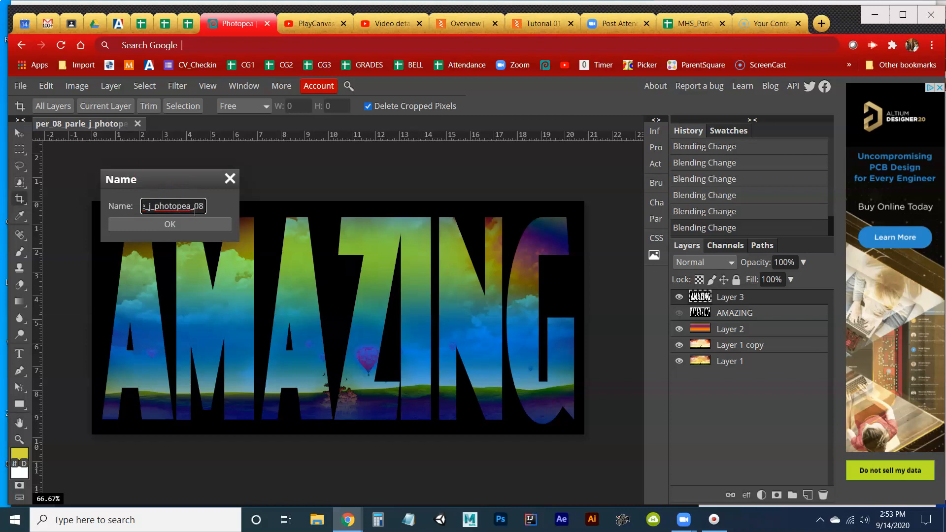
pyautogui.click(228, 180)
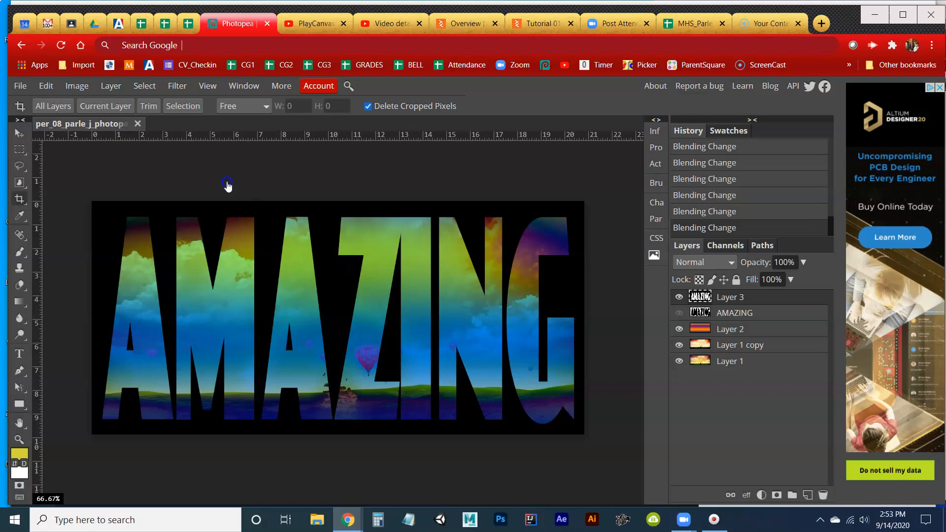